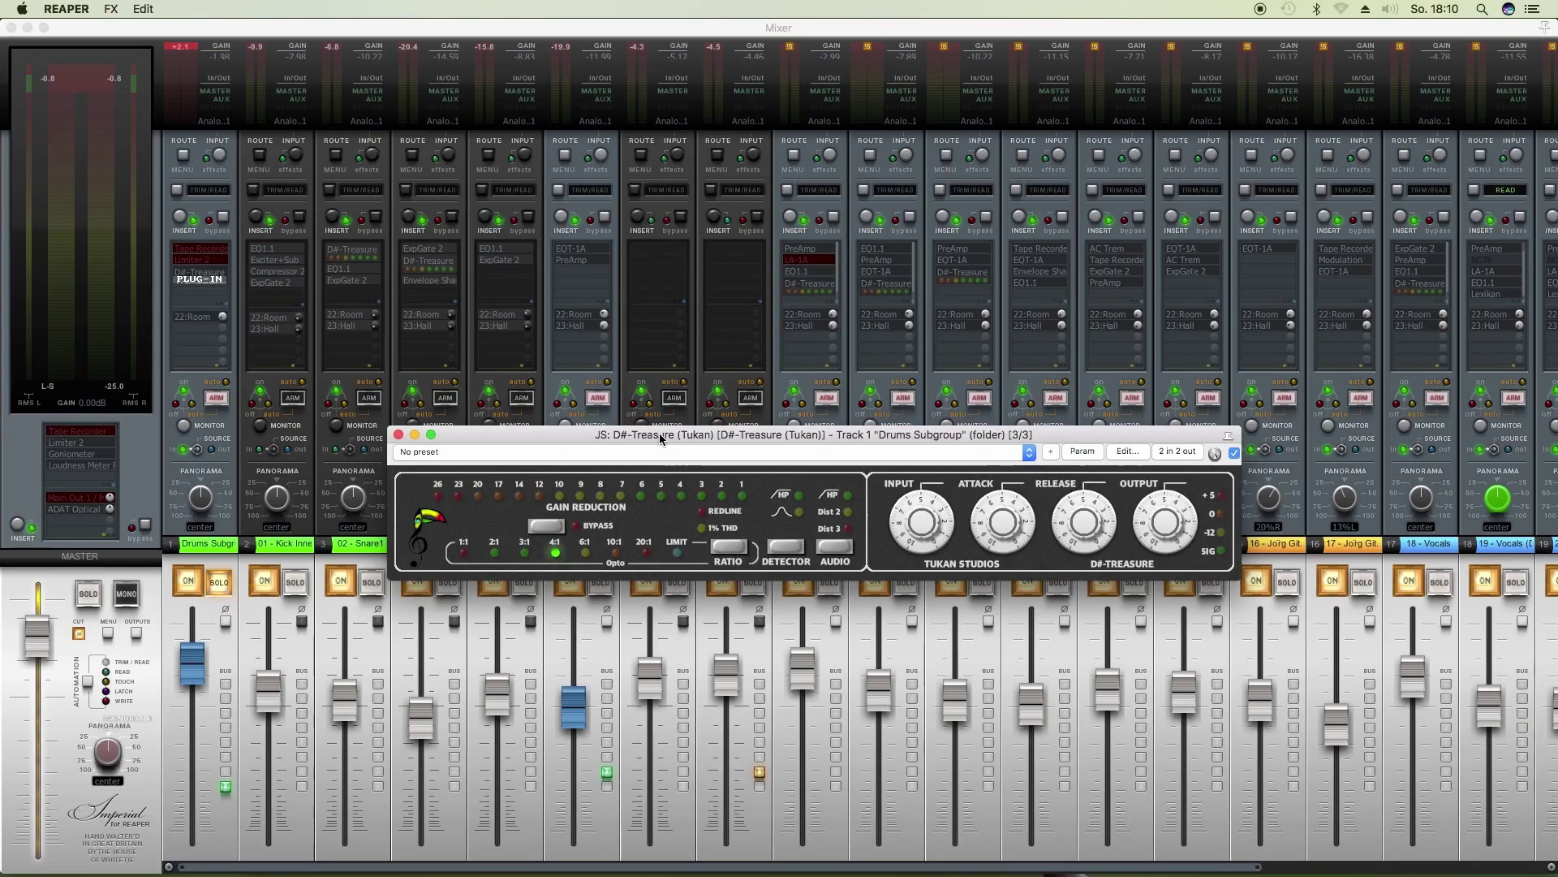
Reposition the D#-Treasure compressor window slightly higher over the mixer and audition the drums with the compressor active.
left_click_drag(661, 439, 634, 413)
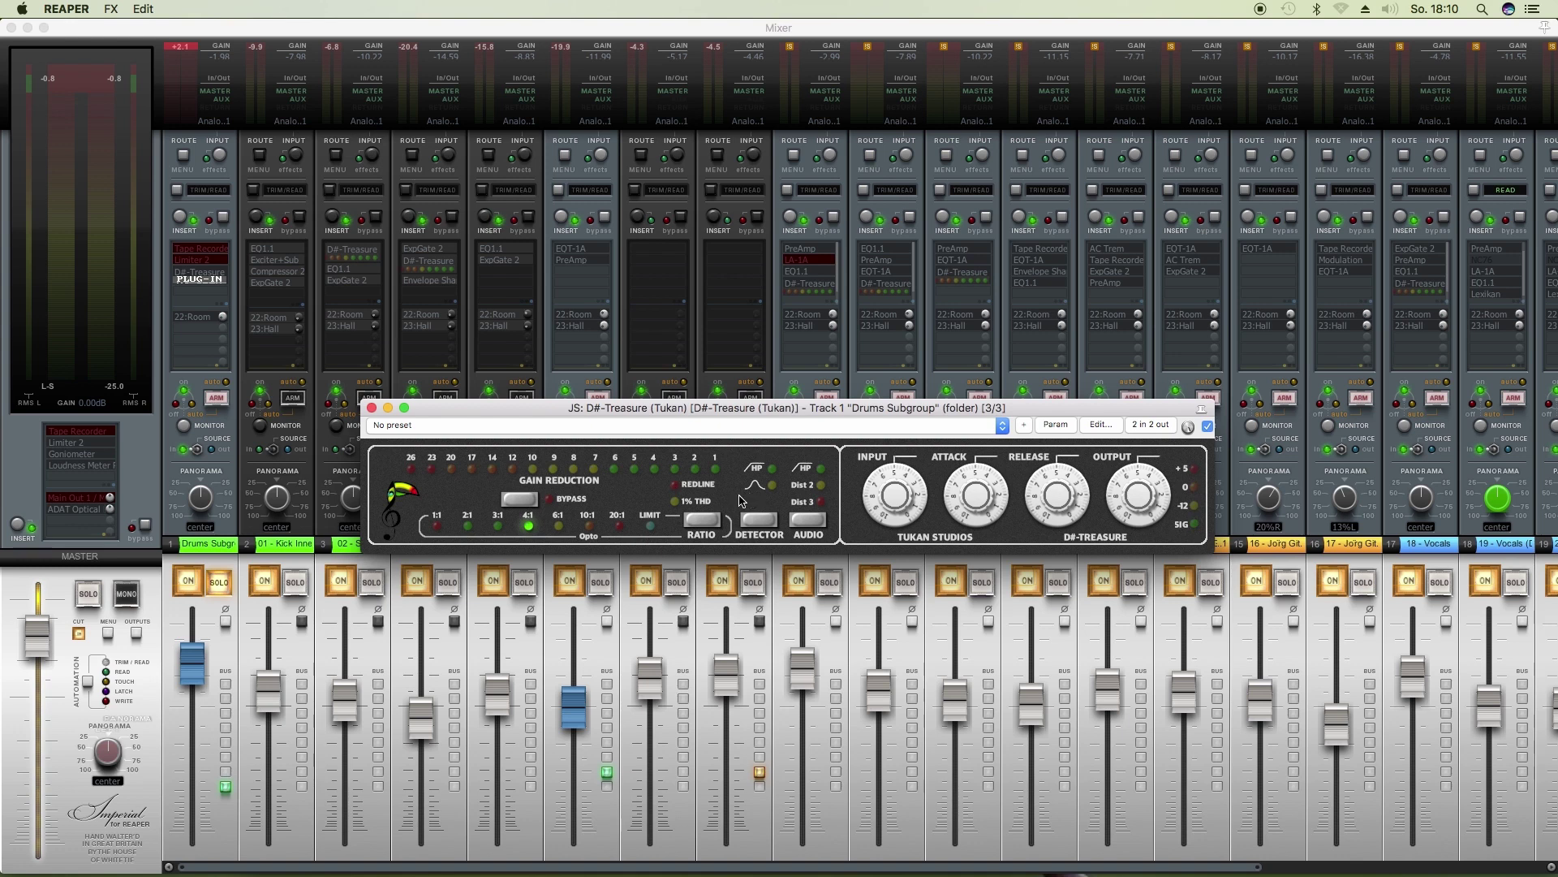
left_click_drag(740, 407, 720, 398)
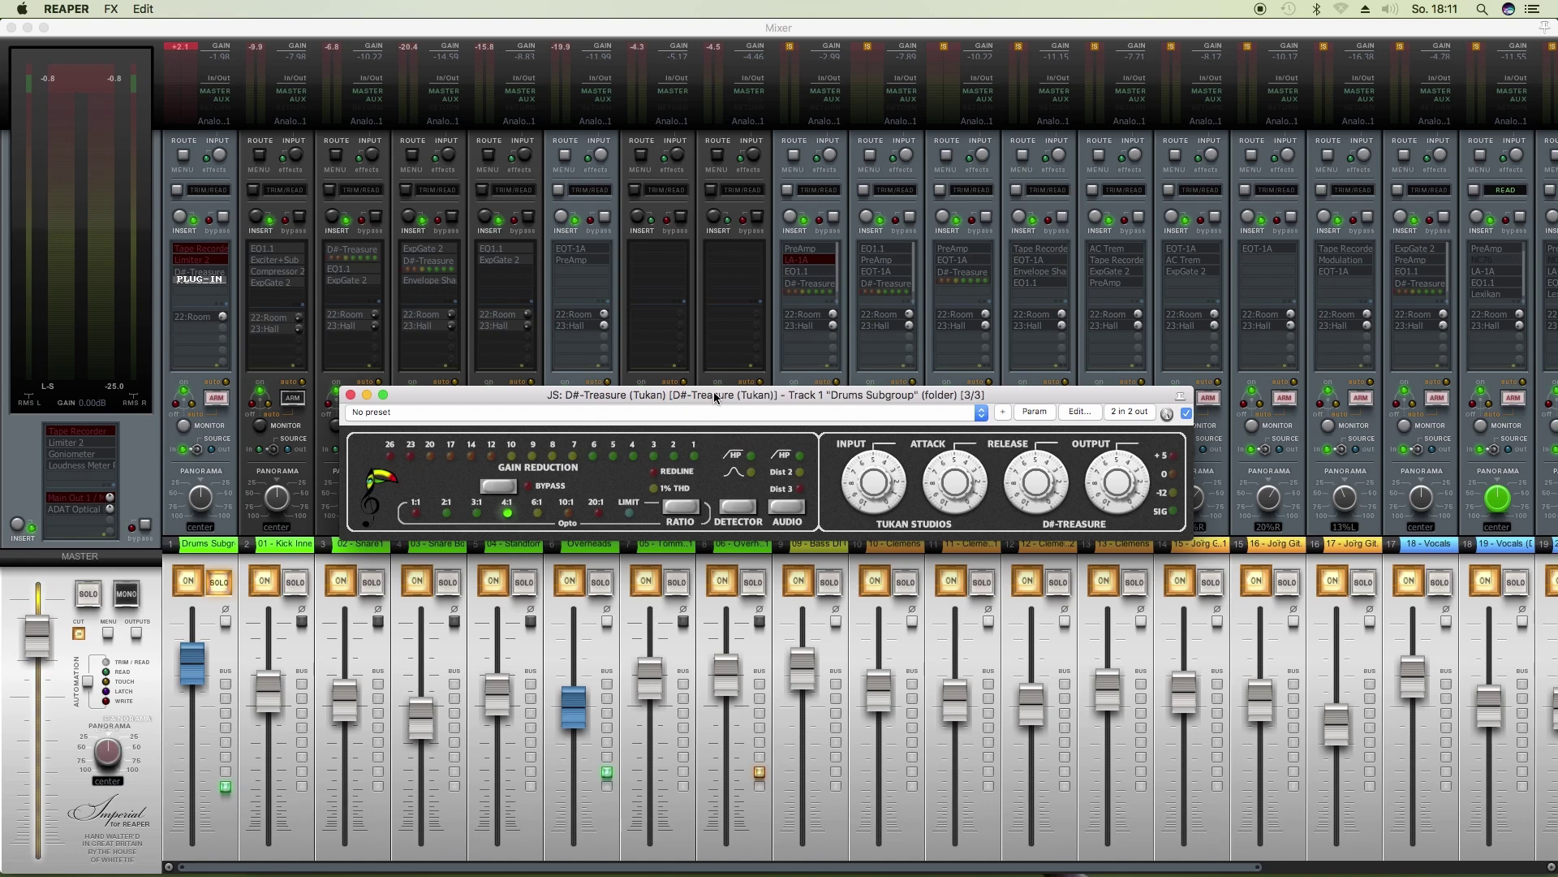
key("space")
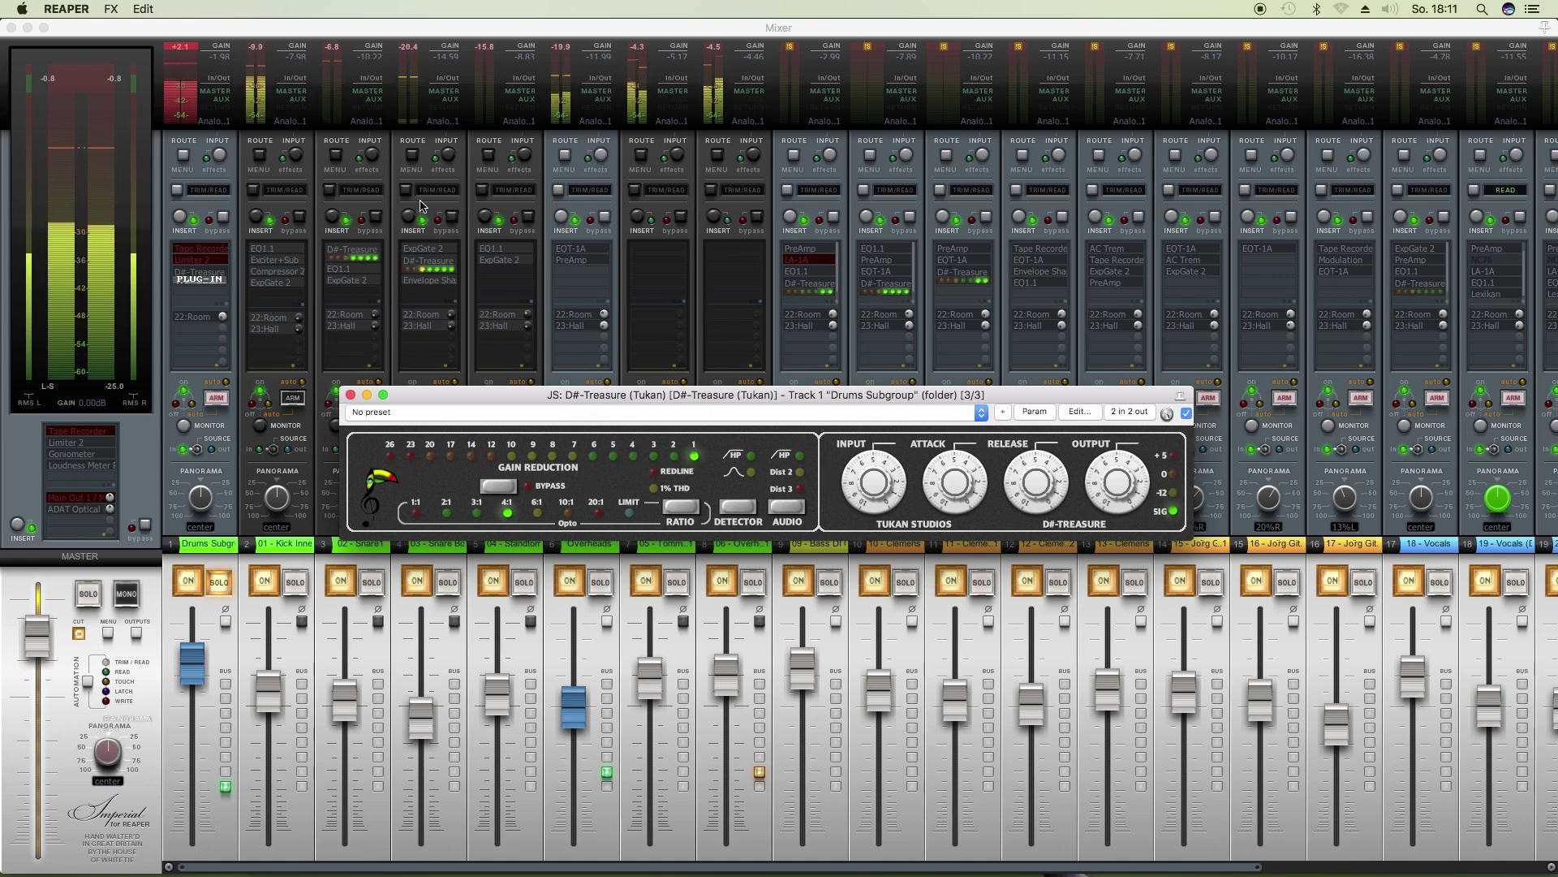
key("space")
Reset the Drums Subgroup peak meter and compare the drum playback with the compressor bypassed and active.
left_click(185, 48)
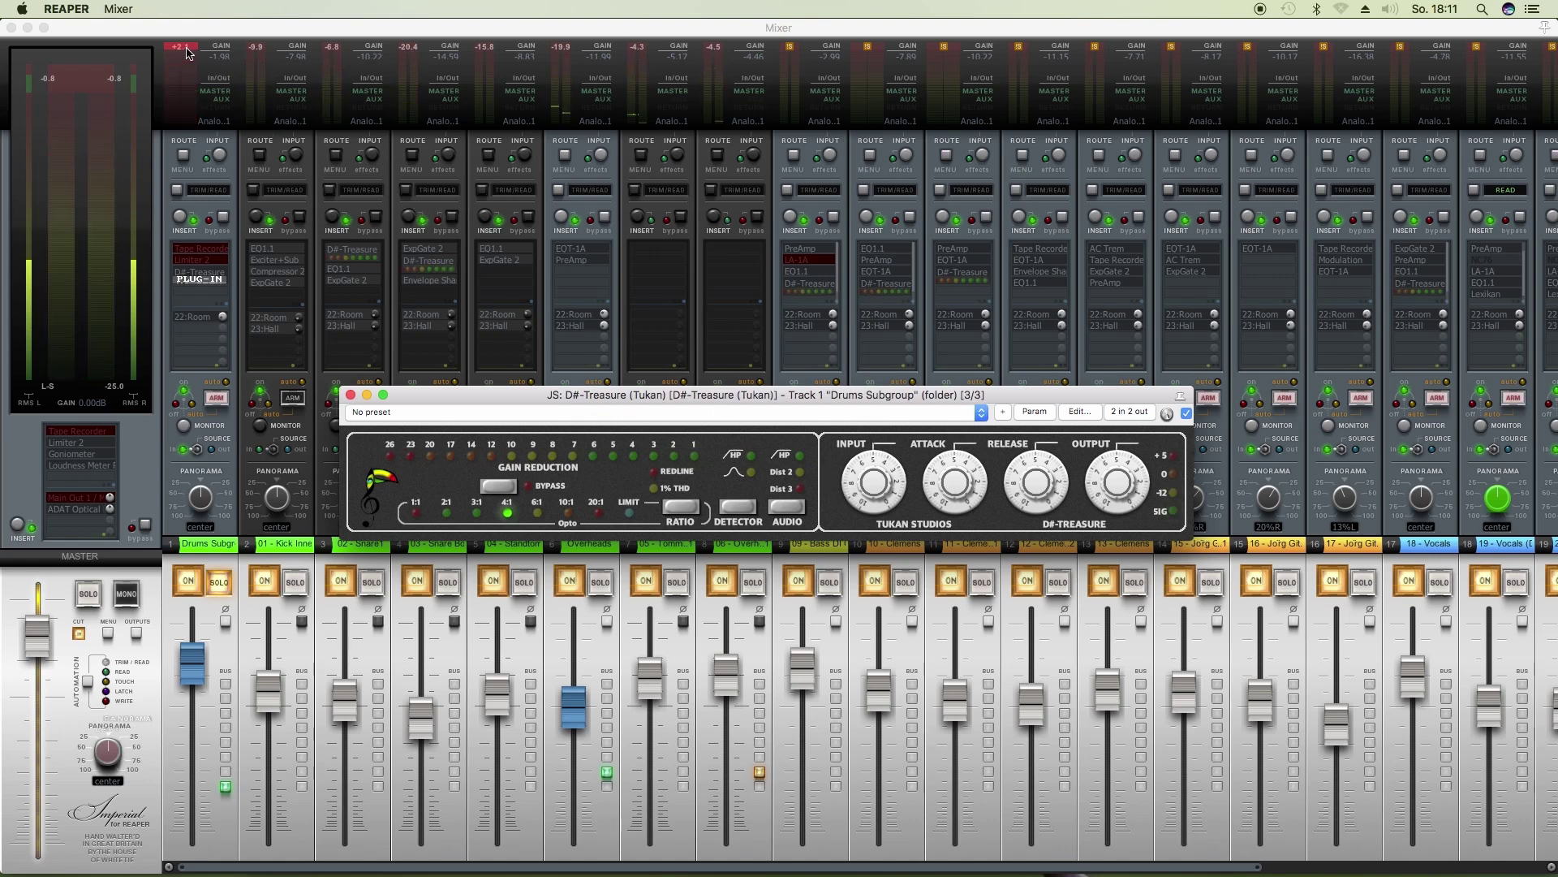
left_click(495, 490)
left_click(497, 486)
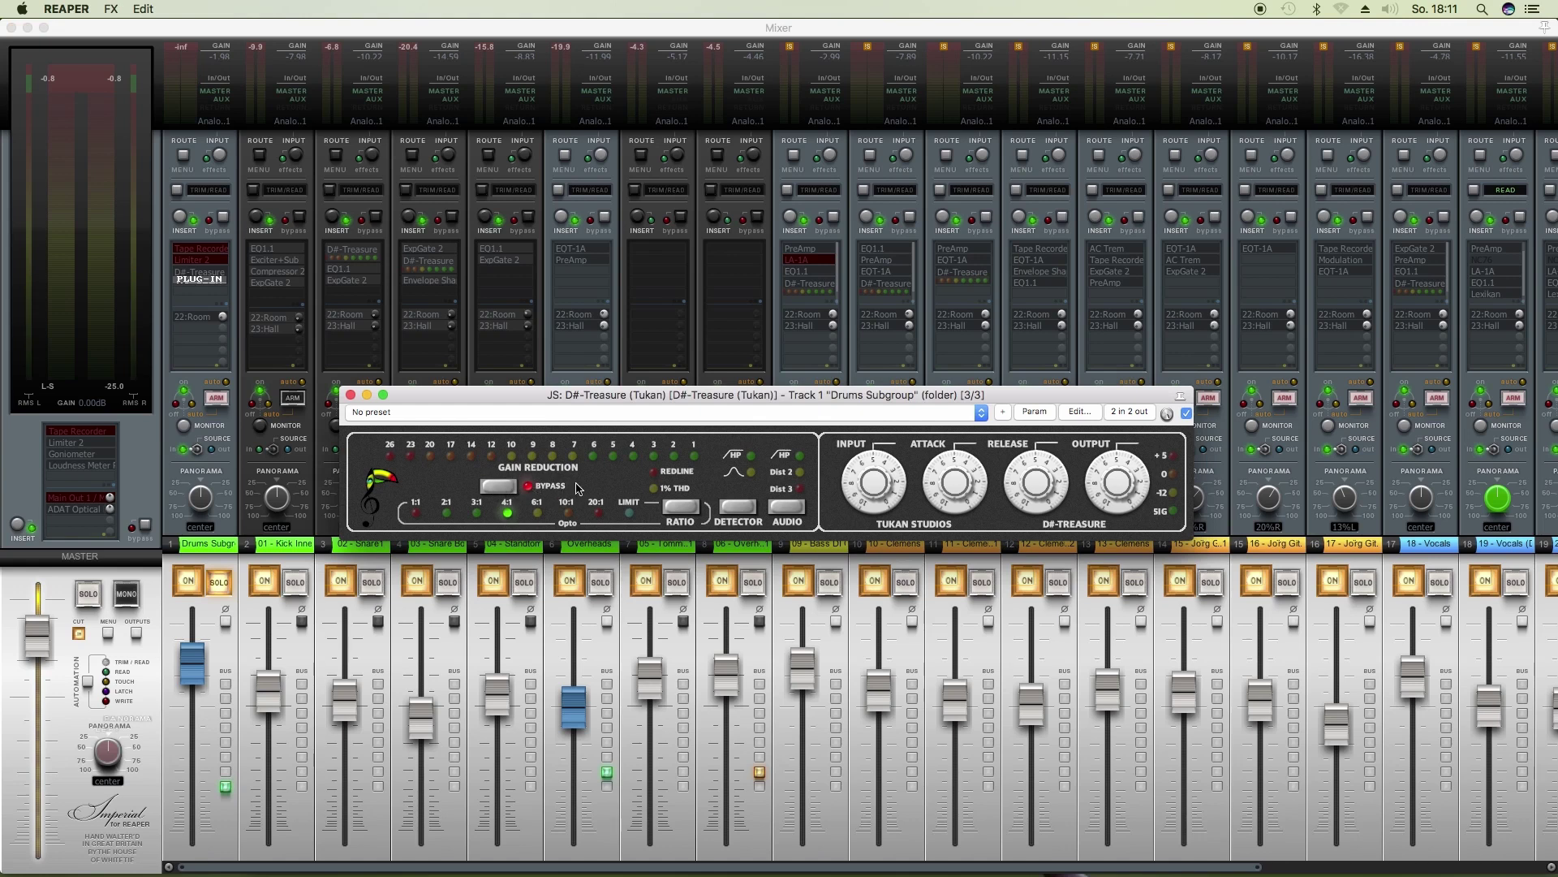
key("space")
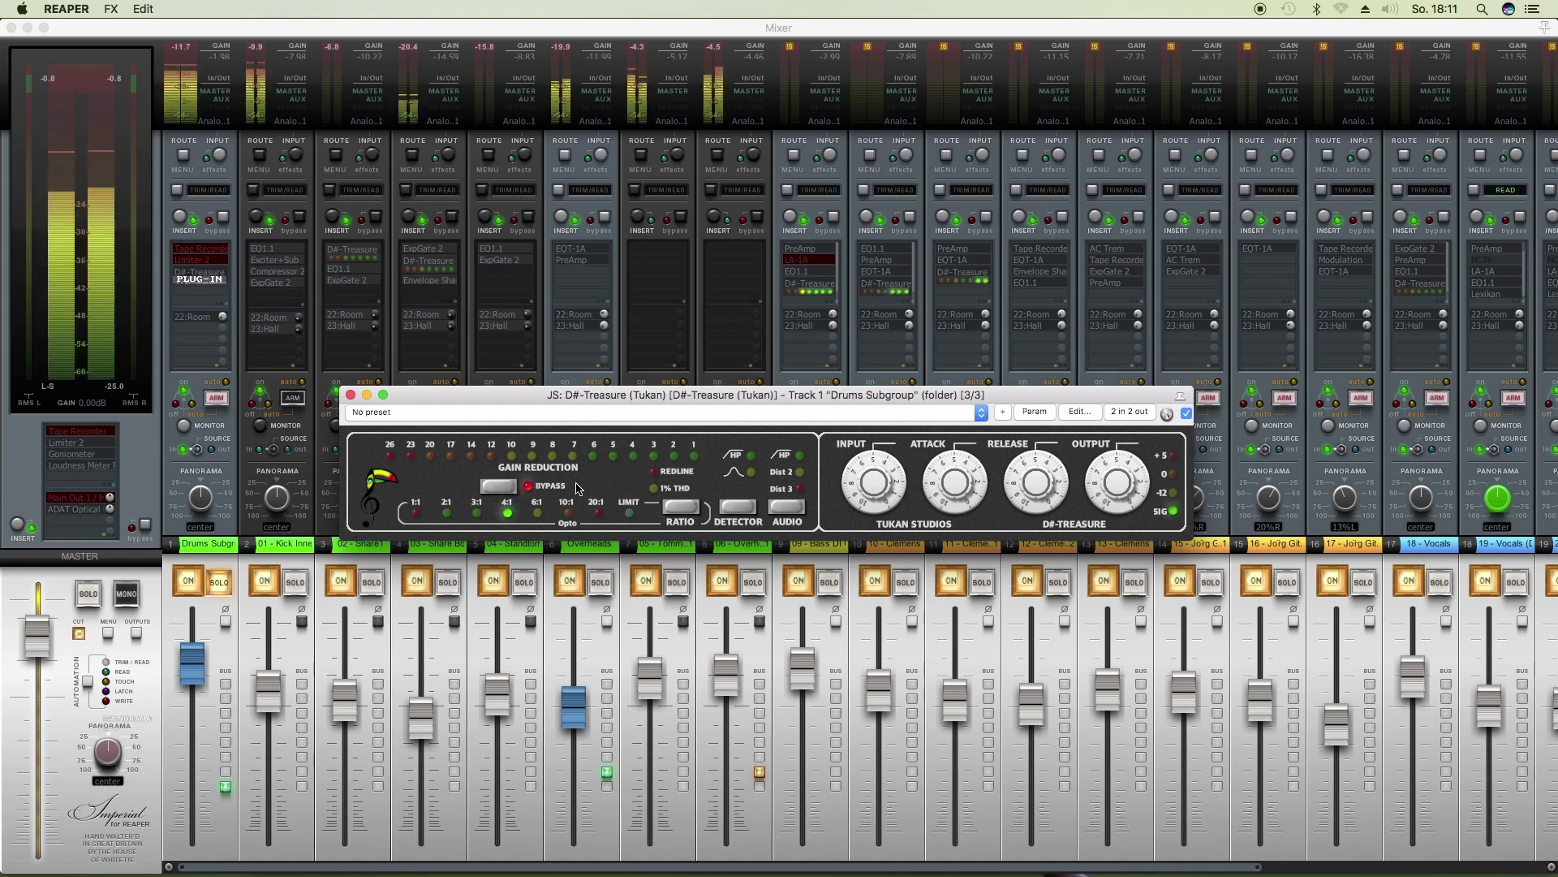
left_click(496, 486)
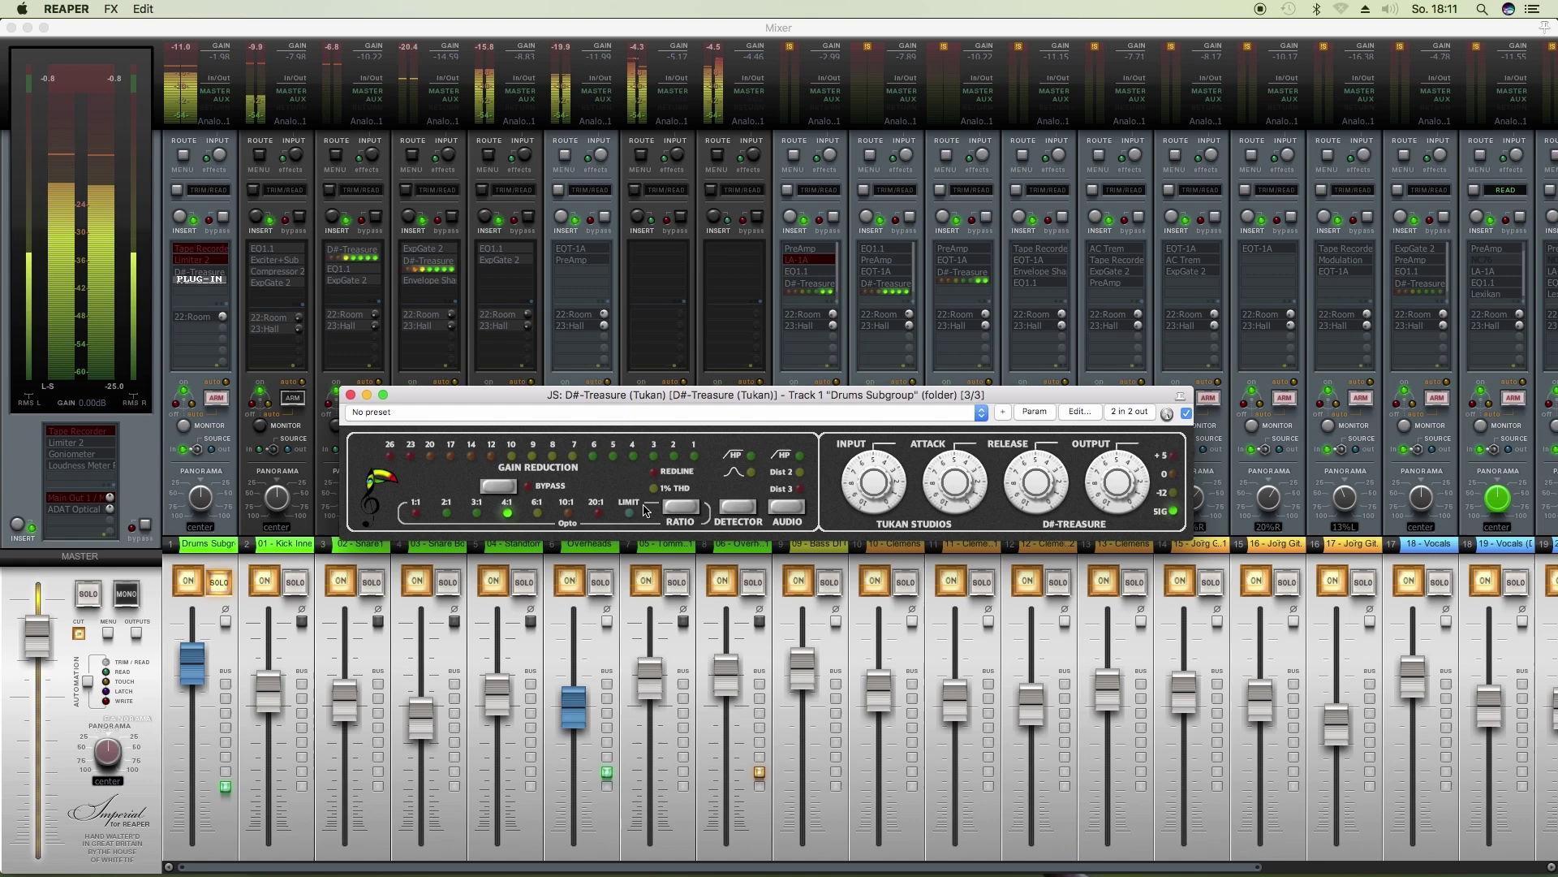
Set the compressor ratio to 20:1, lower its output slightly and raise its input.
left_click(597, 515)
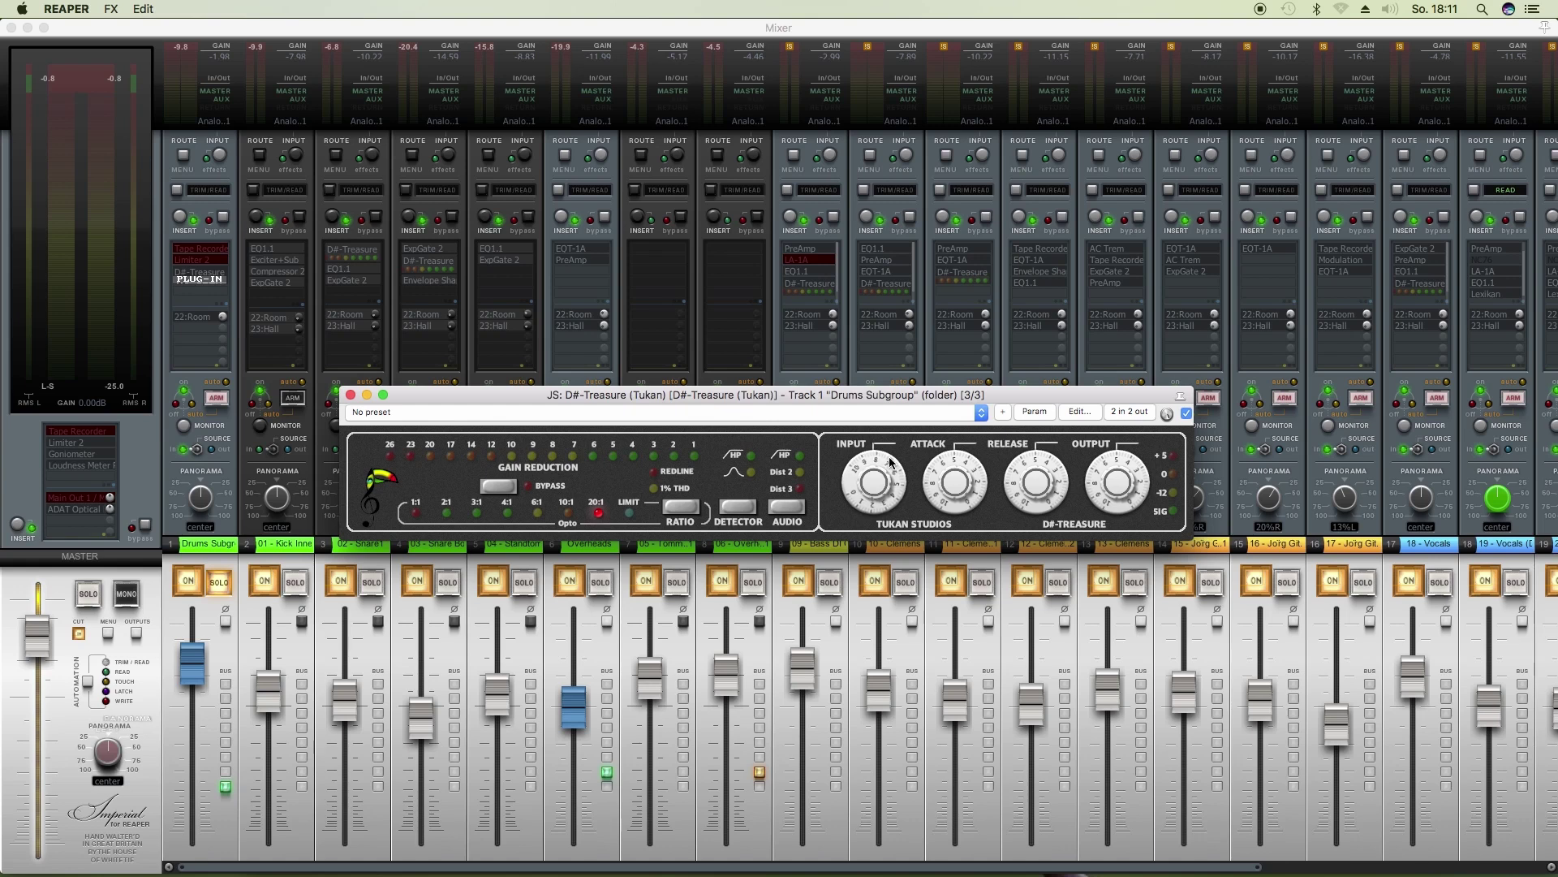
left_click_drag(1124, 487, 1119, 498)
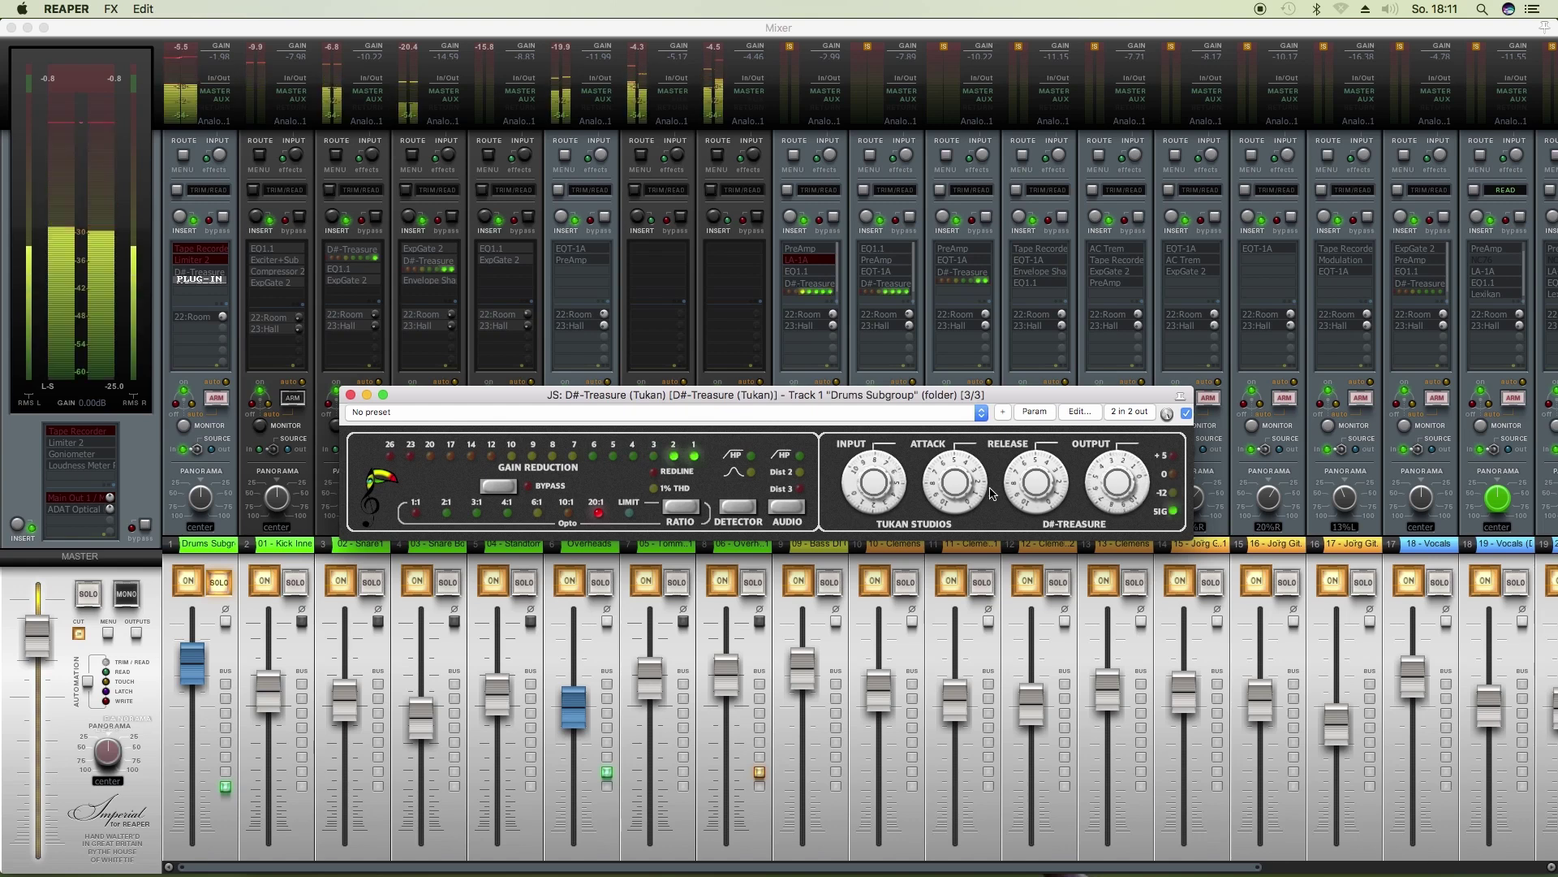
left_click_drag(889, 477, 893, 468)
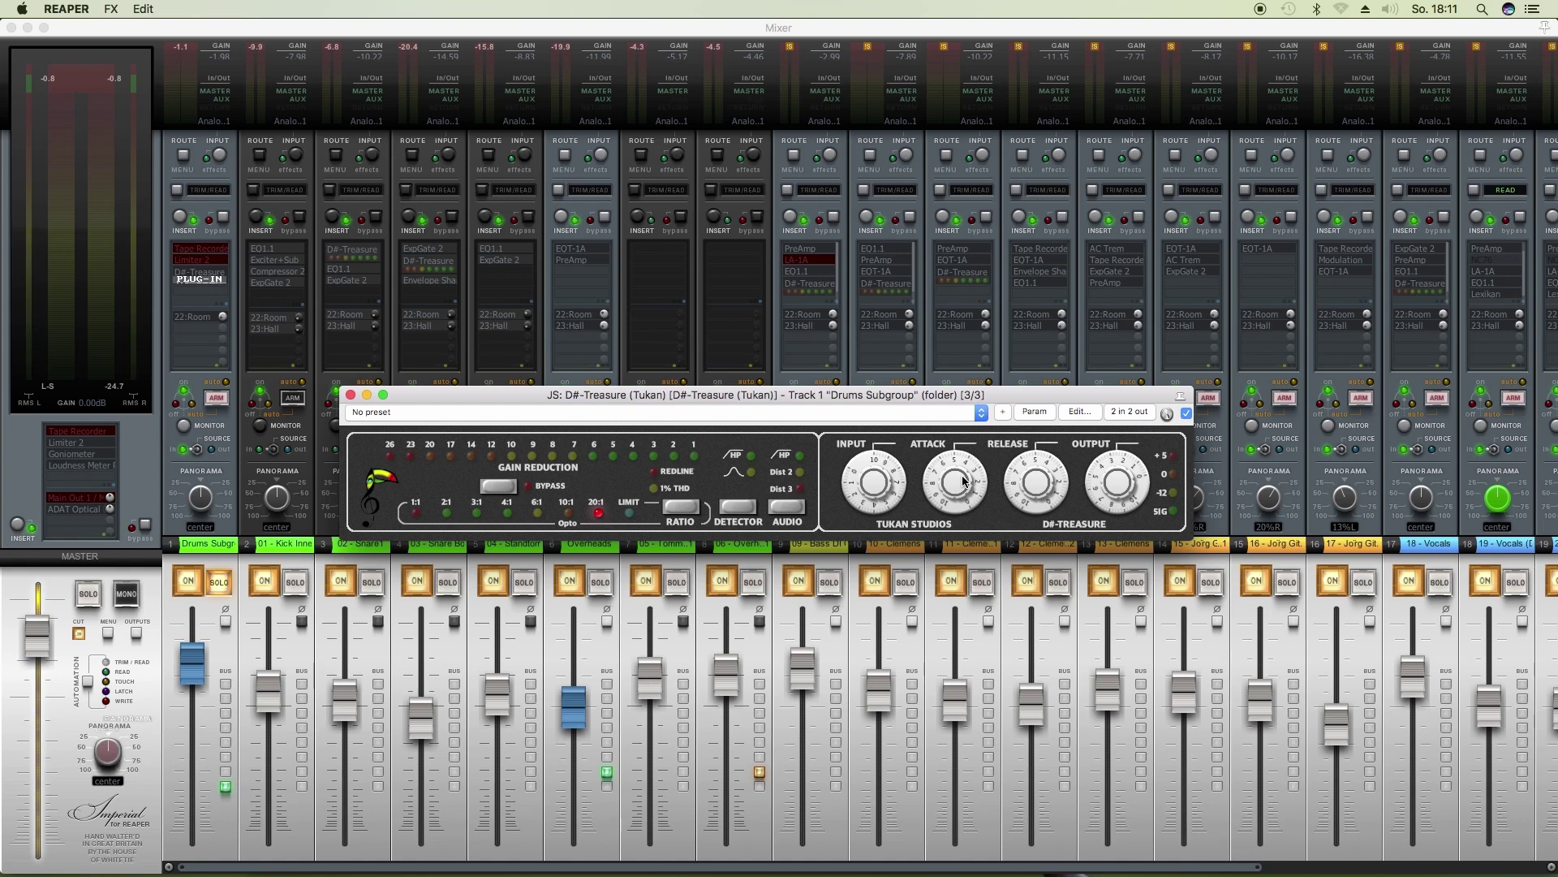
Lower the compressor's attack to near its minimum, audition the drums, and raise the attack slightly before restarting playback.
left_click_drag(960, 485, 1031, 527)
key("space")
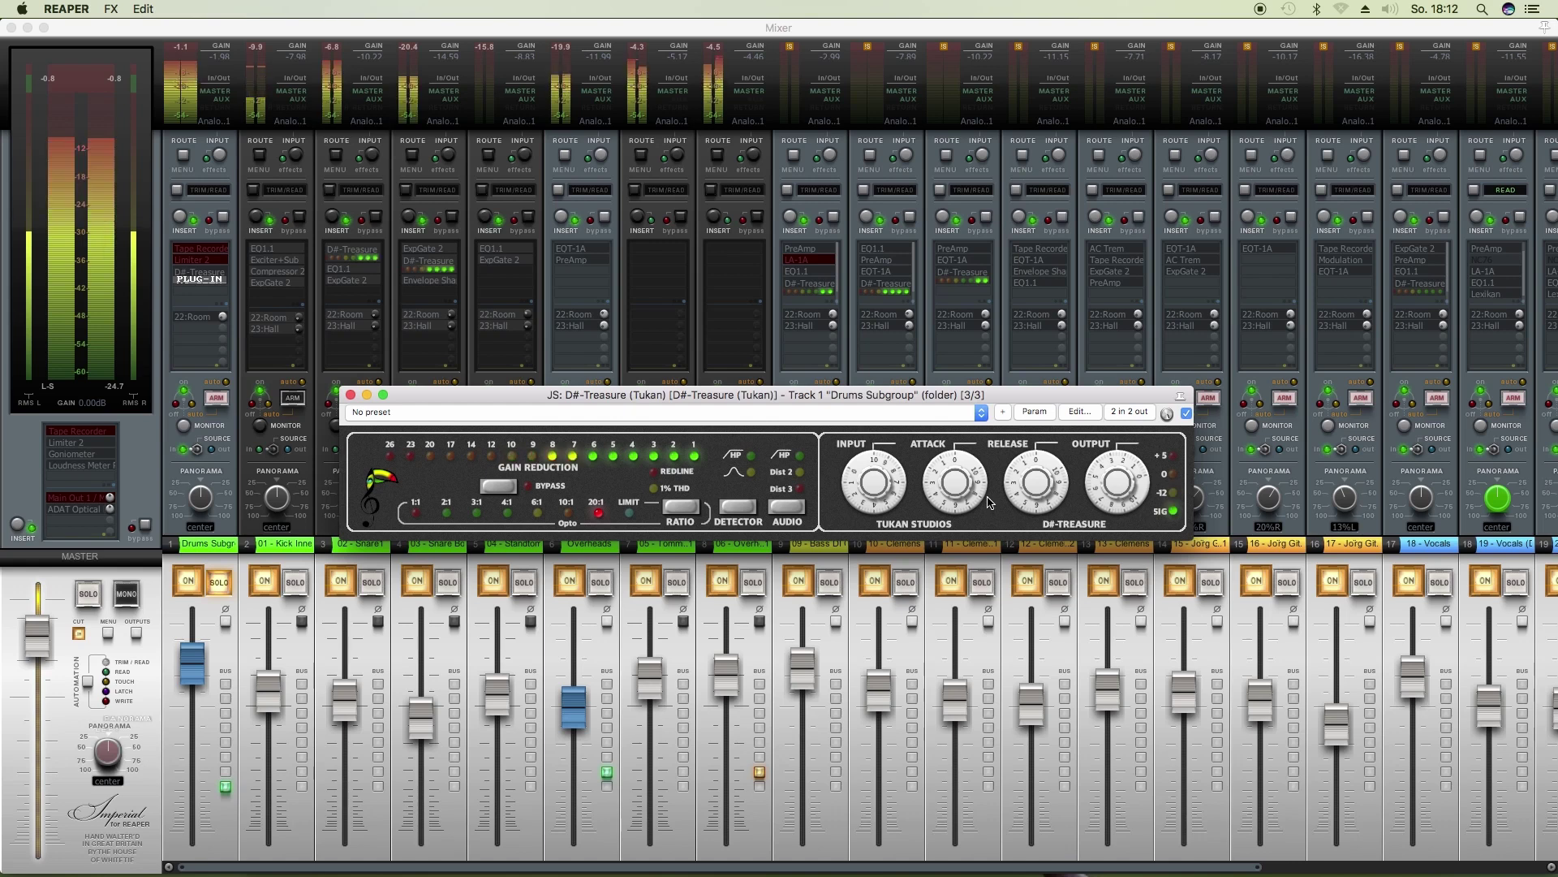
key("space")
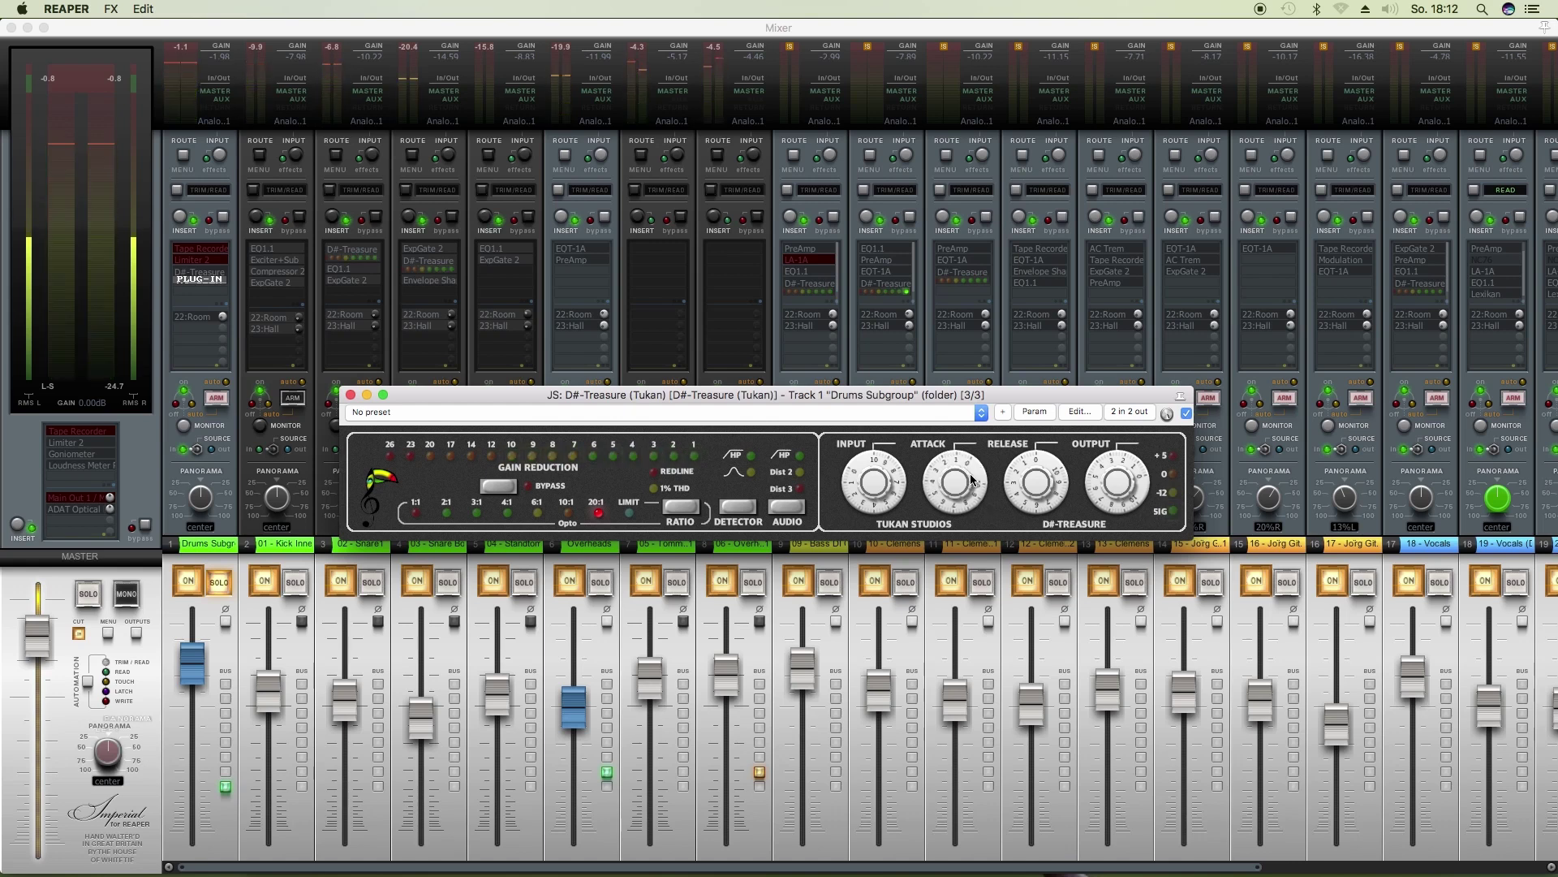
mouse_move(971, 495)
left_mouse_down()
mouse_move(972, 469)
mouse_move(959, 485)
left_mouse_up()
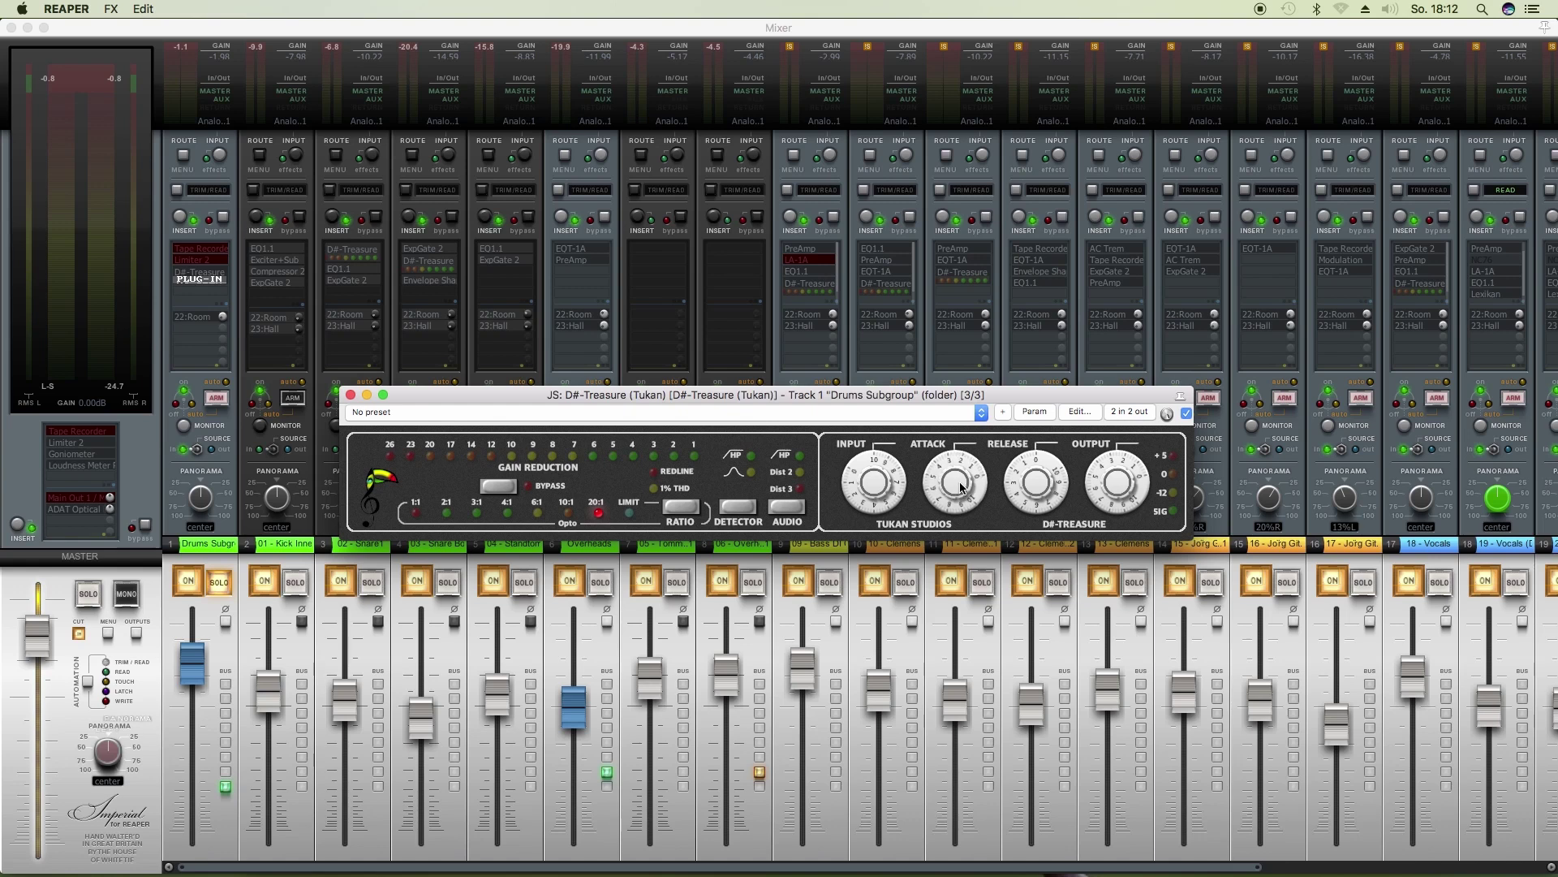
key("space")
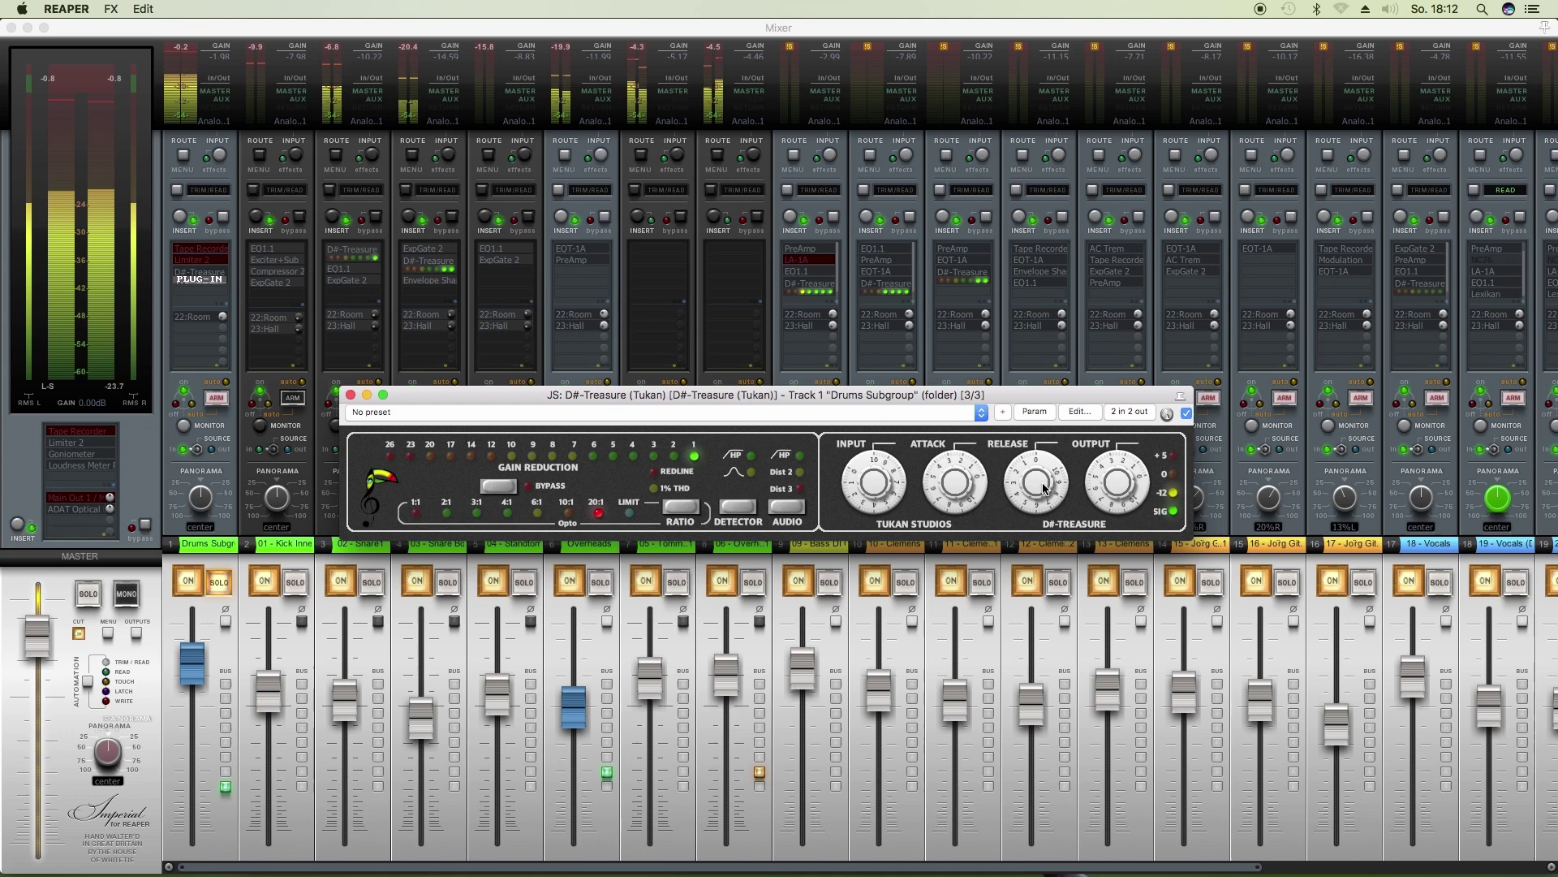
Raise the compressor's release and attack while the drums play, and bring the release back down.
left_click_drag(1037, 486, 1043, 474)
scroll(1044, 480, "up", 3)
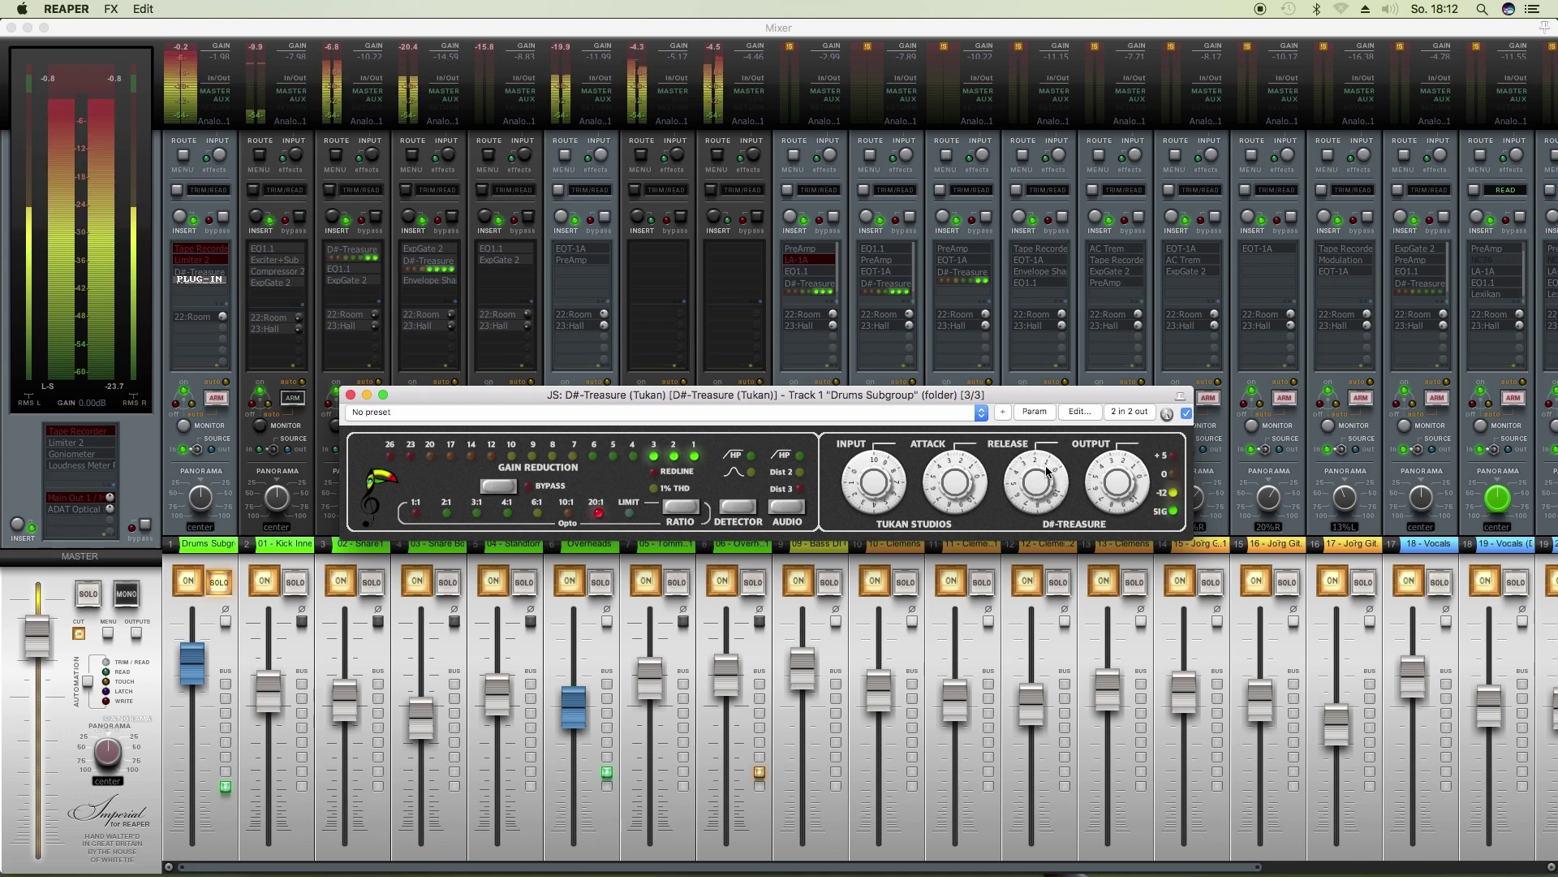
scroll(1050, 459, "up", 3)
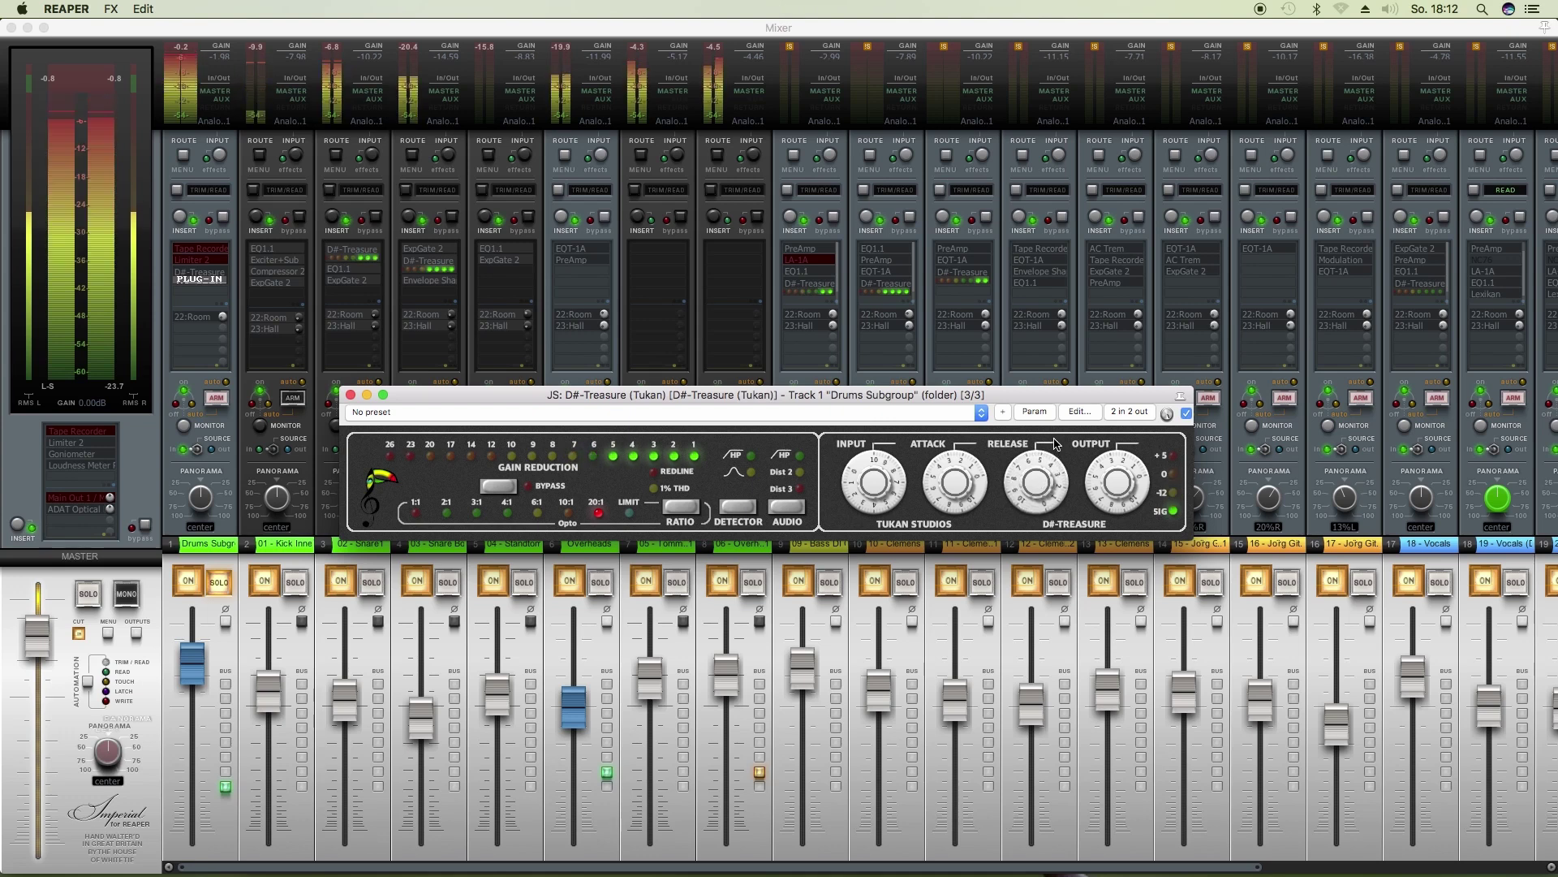
left_click_drag(968, 487, 978, 452)
scroll(974, 466, "up", 3)
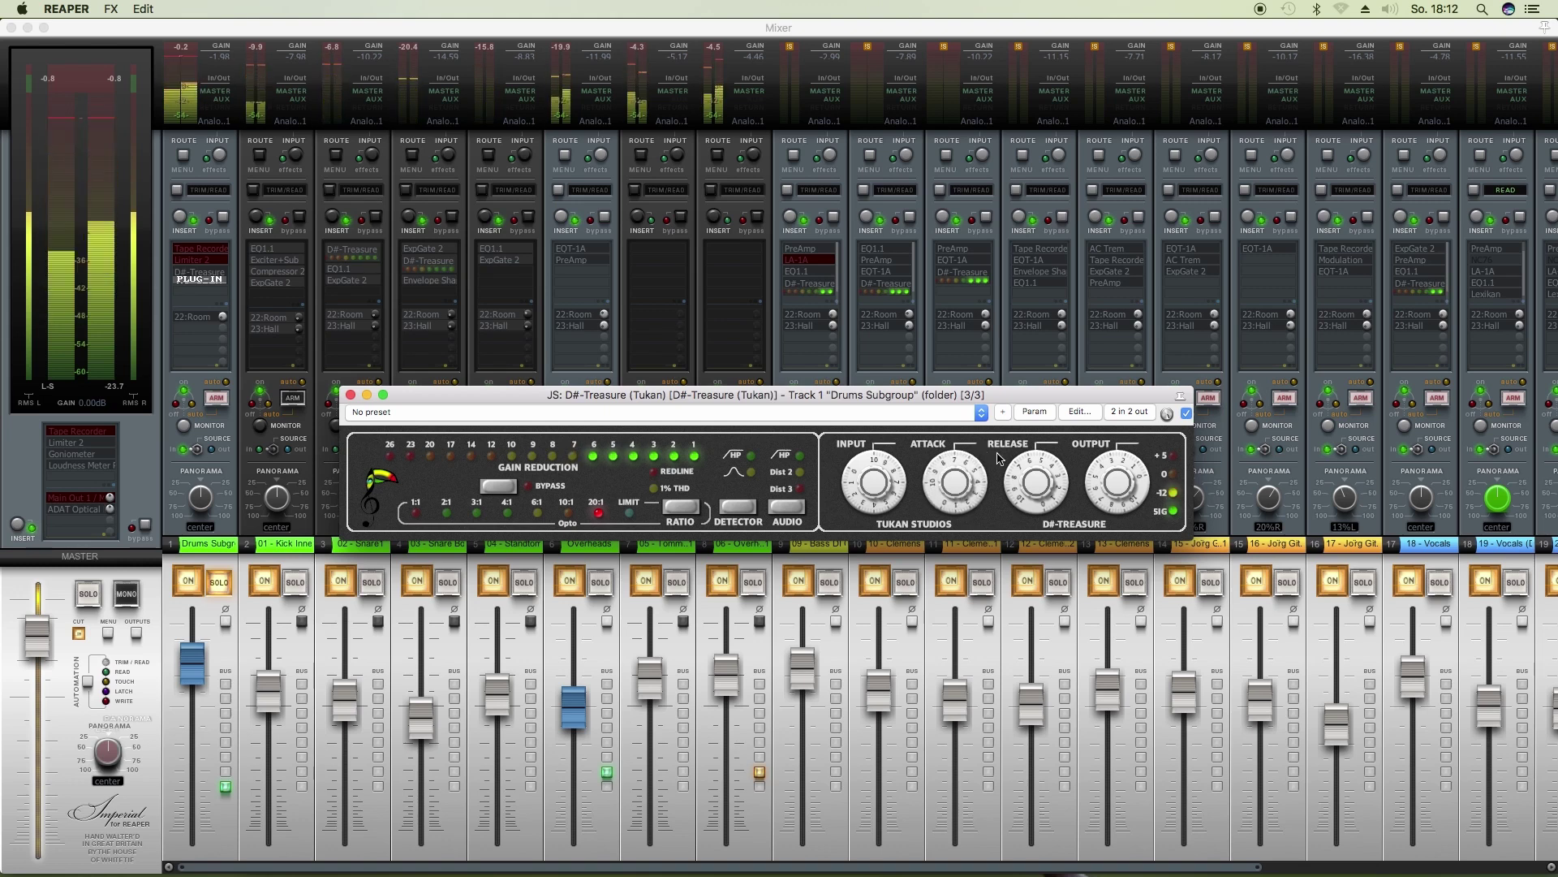
left_click_drag(1037, 493, 1031, 536)
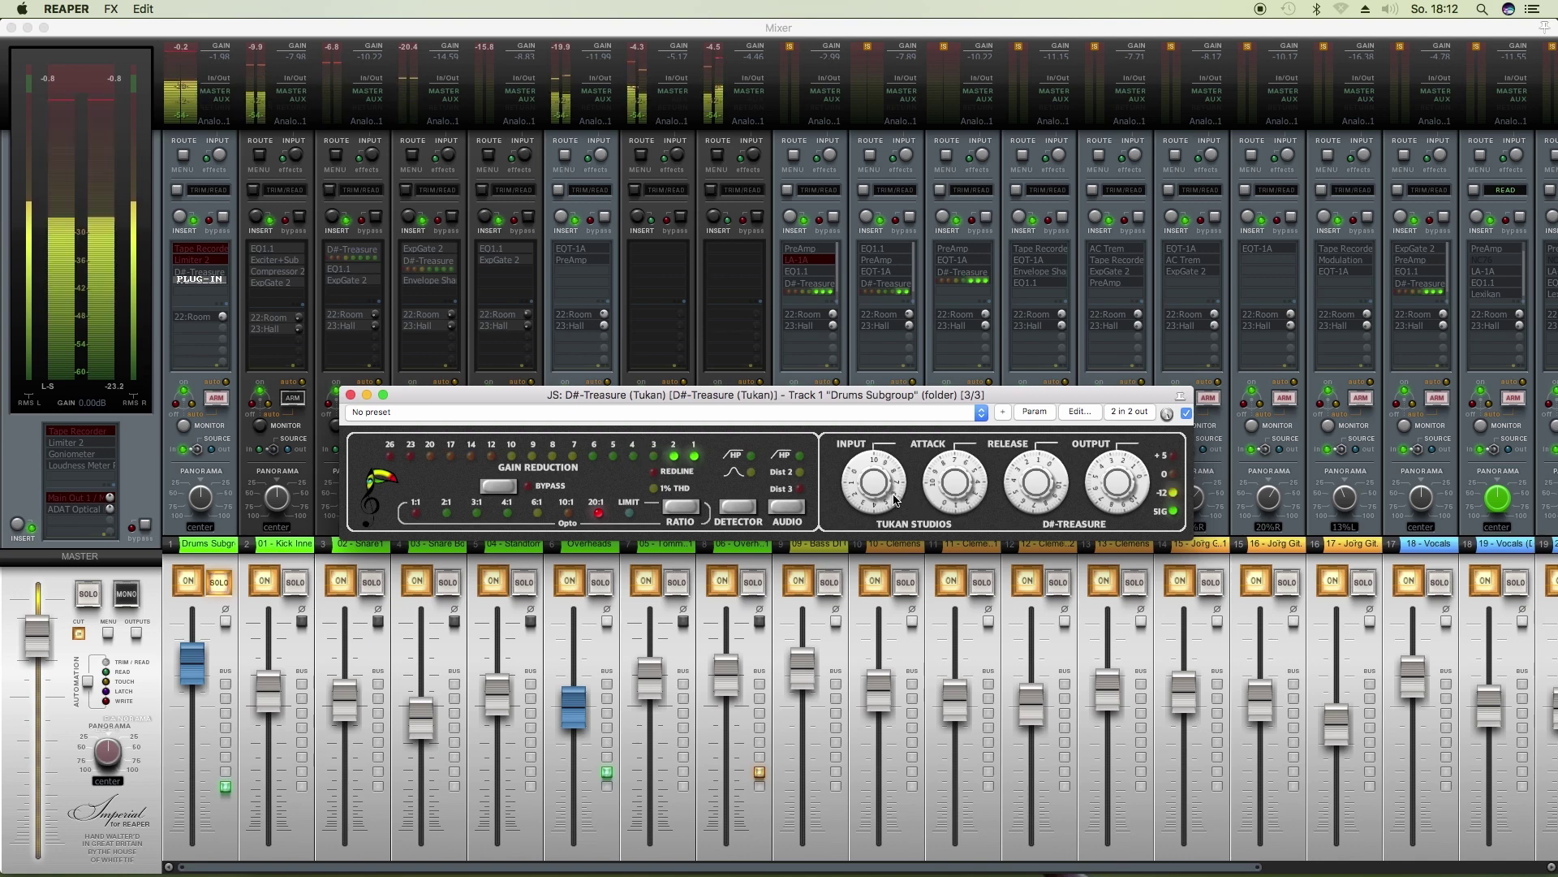
Try the Limit ratio on the drums and set the compressor ratio to 6:1.
left_click(630, 513)
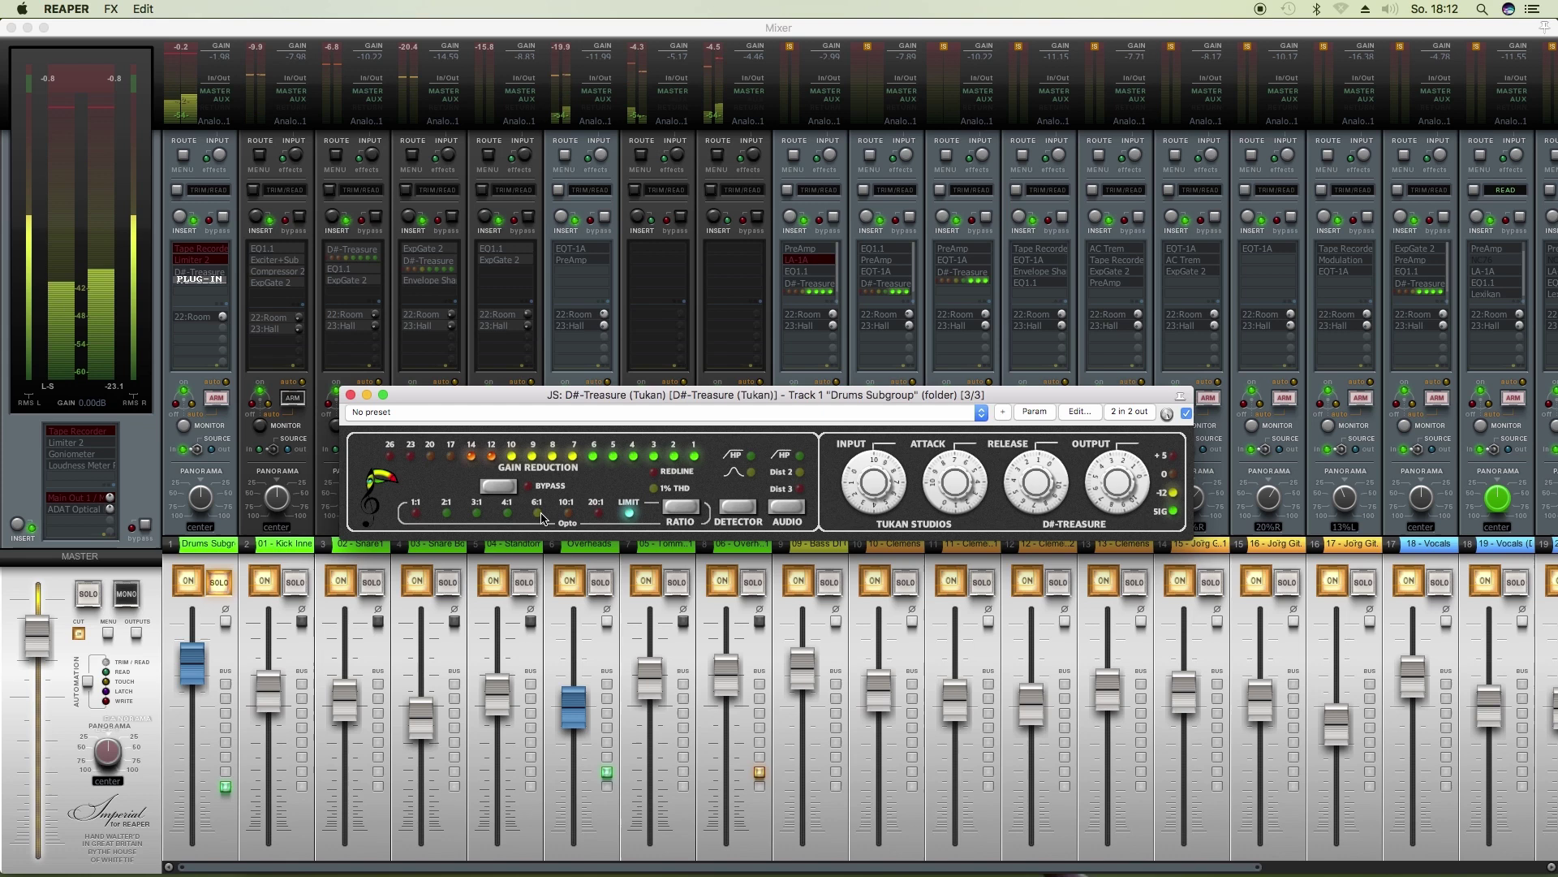
left_click(538, 514)
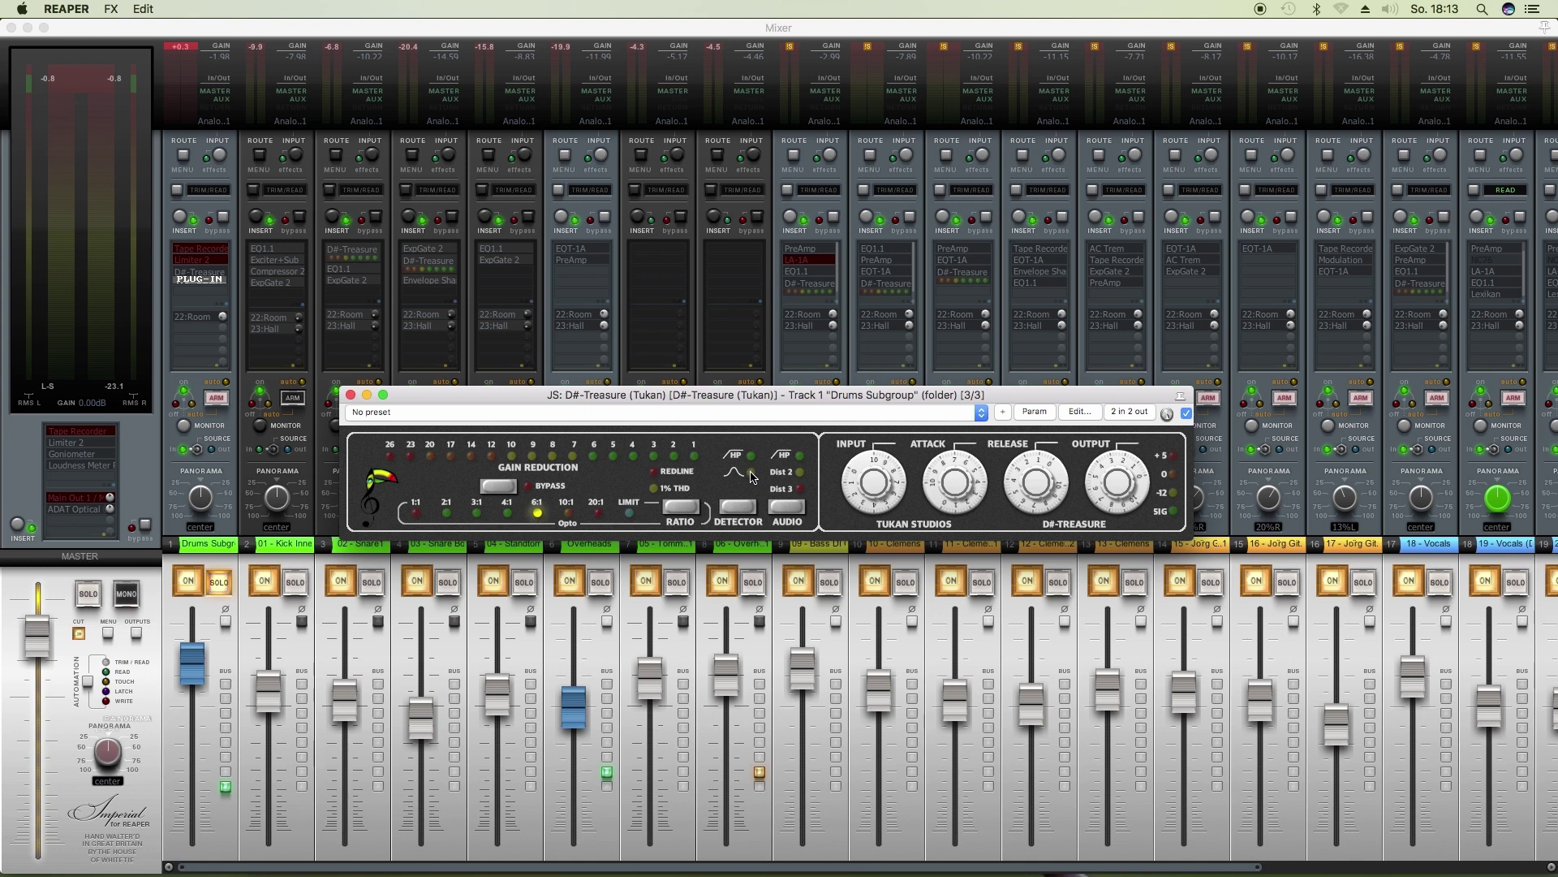
Turn on the detector's HP filter, set the audio mode to Dist 3 and start playback.
mouse_move(2, 874)
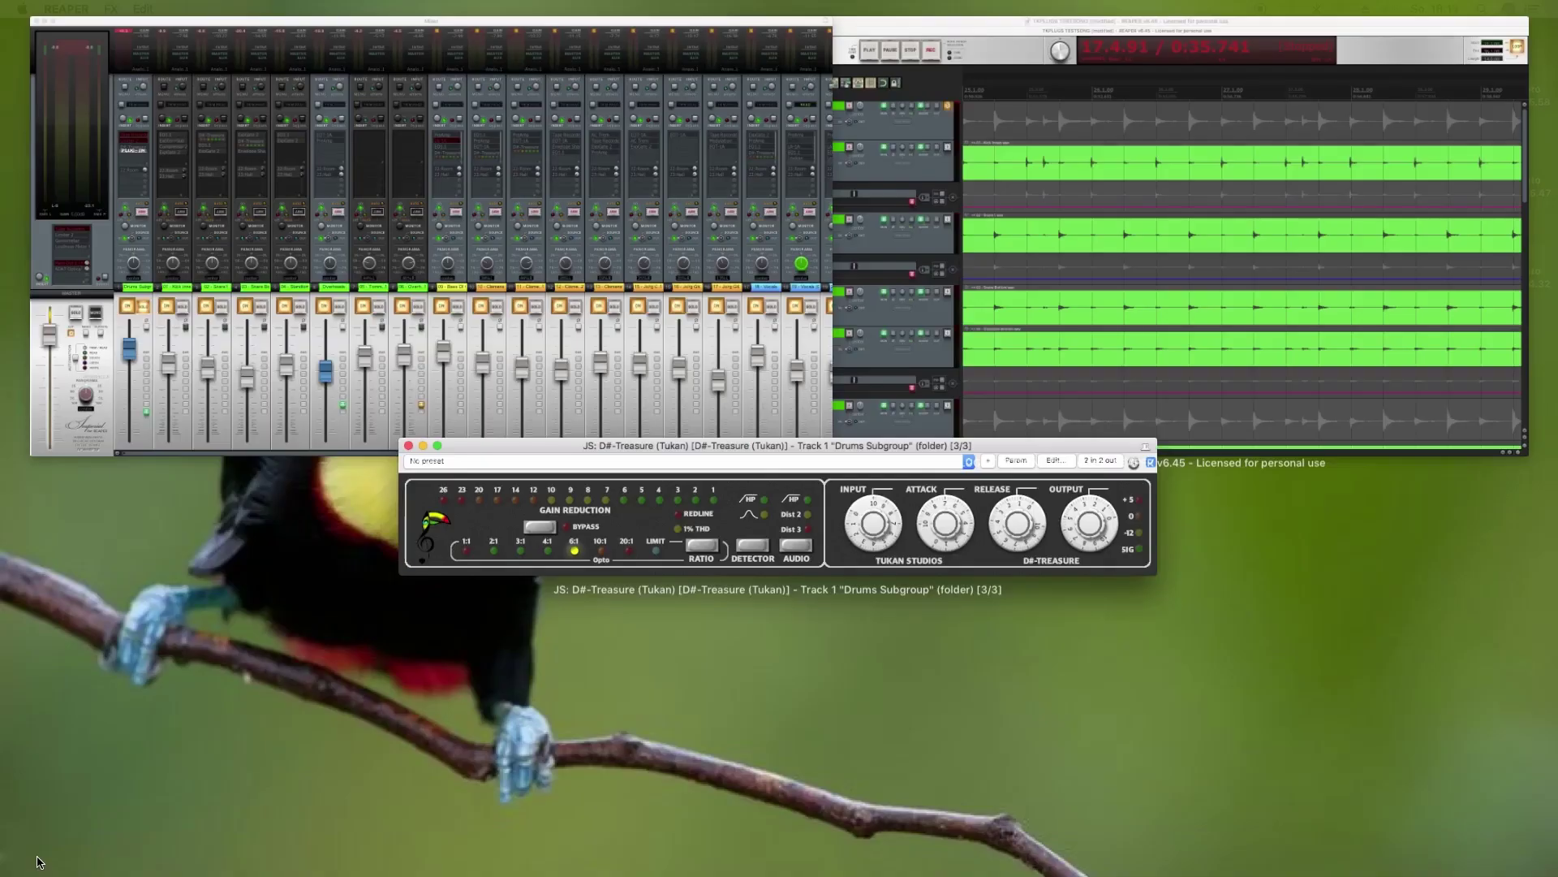
left_click(535, 566)
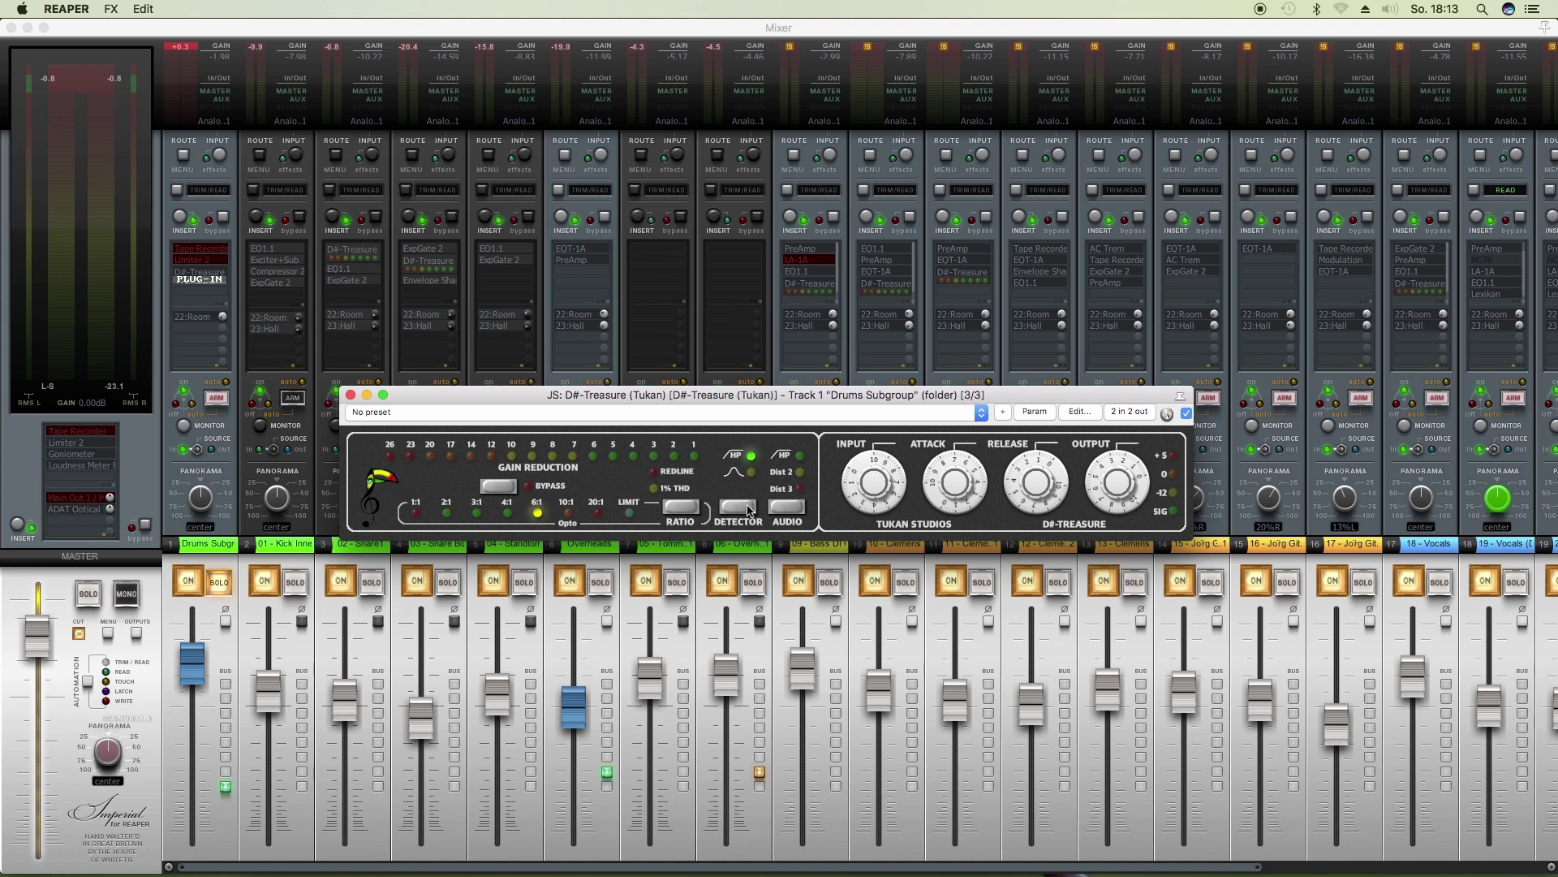
left_click(781, 507)
left_click(794, 508)
left_click(795, 508)
key("space")
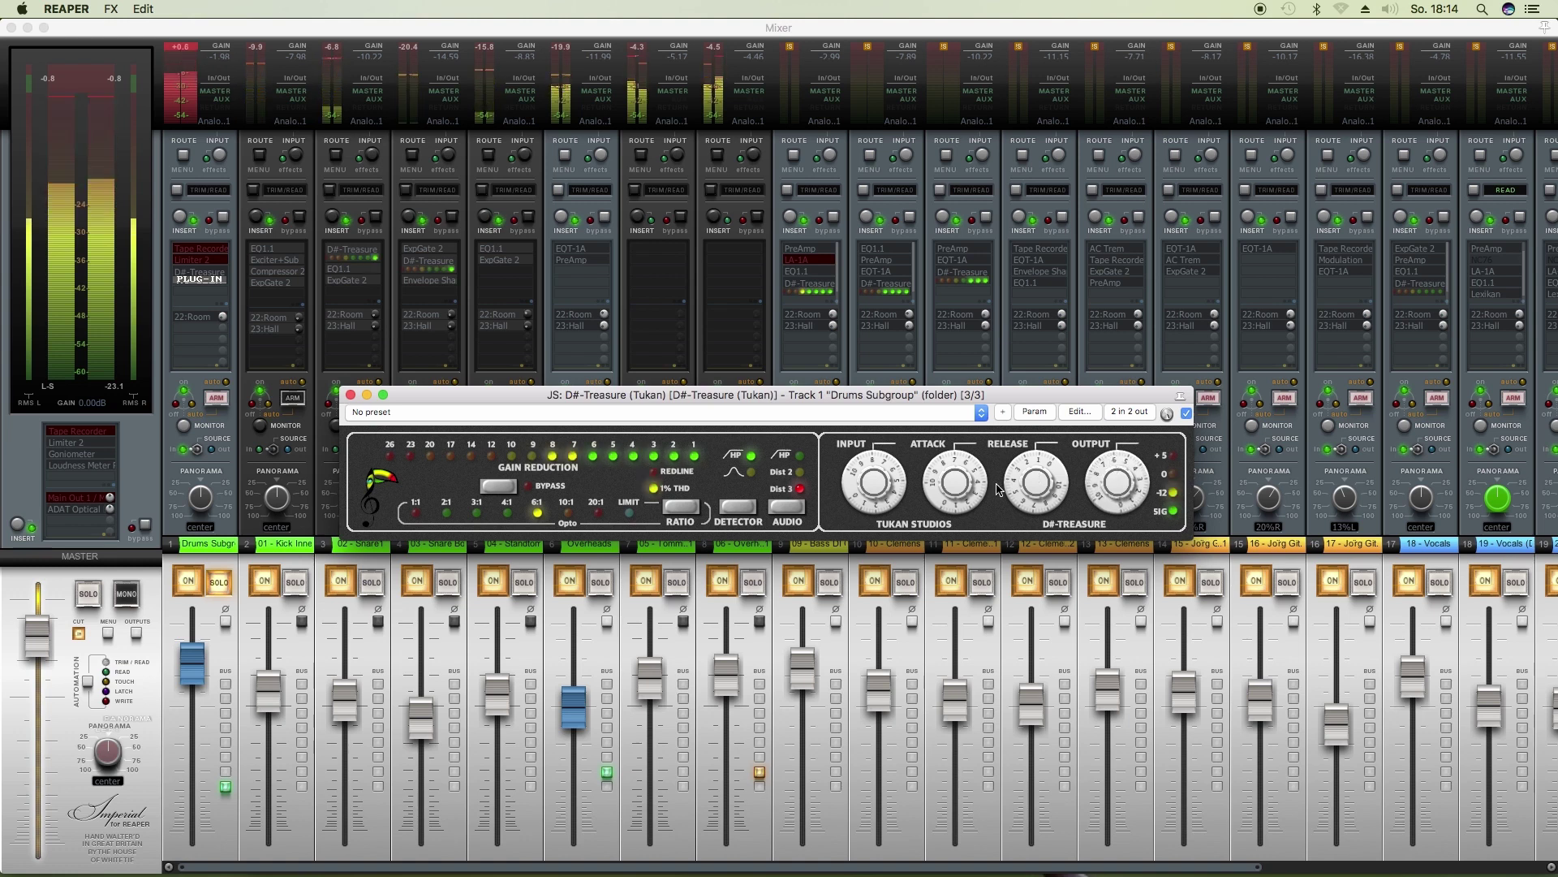
Set the ratio to 20:1 and readjust the compressor's attack, release and input upward while the drums play.
left_click_drag(965, 498, 964, 542)
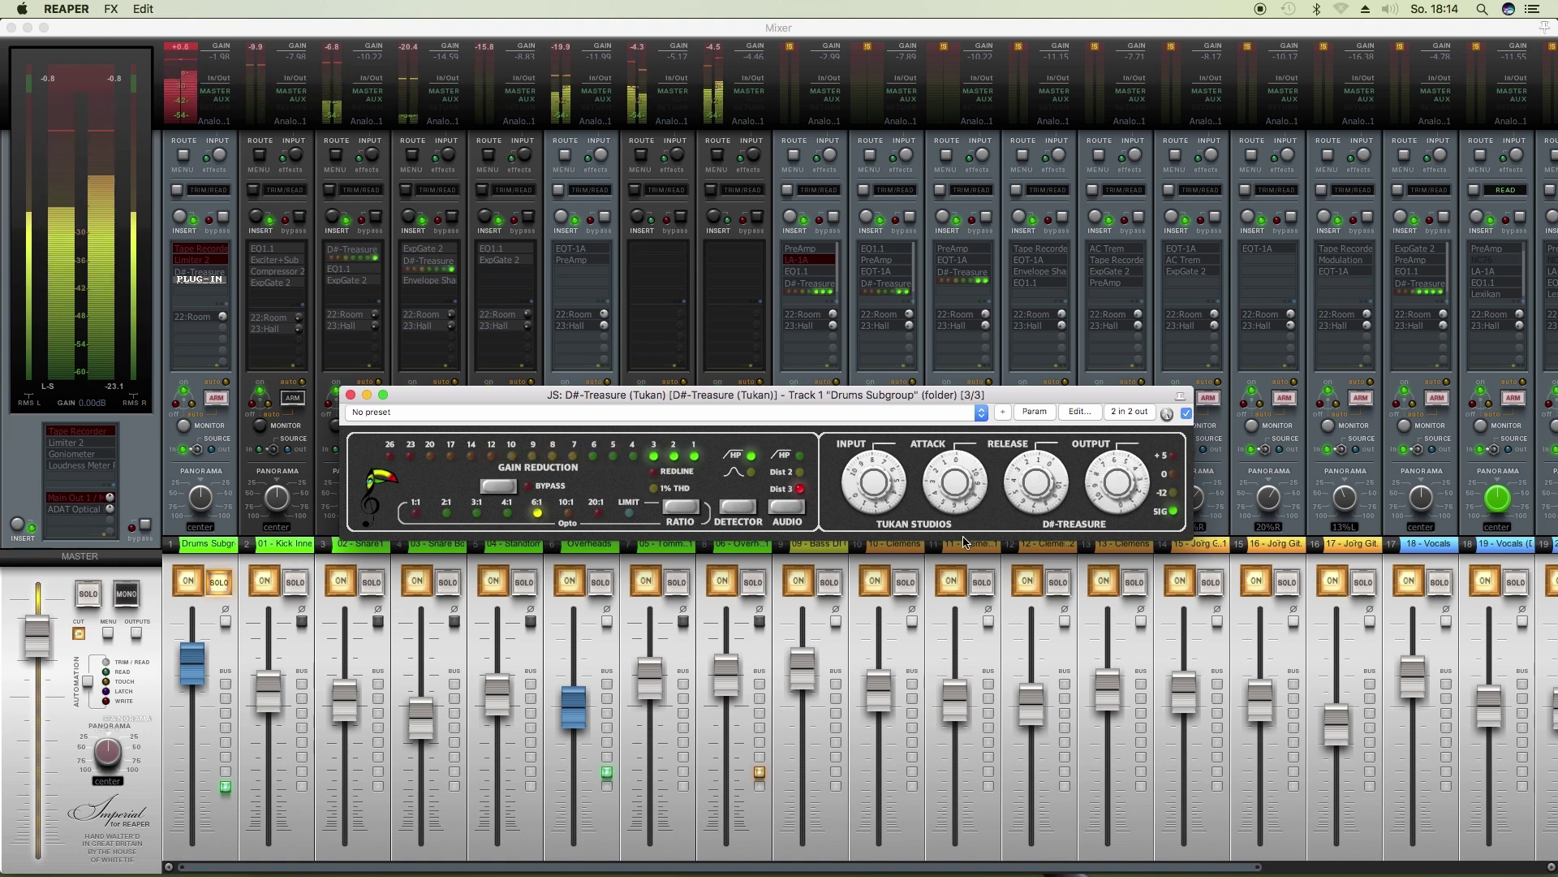
left_click(597, 516)
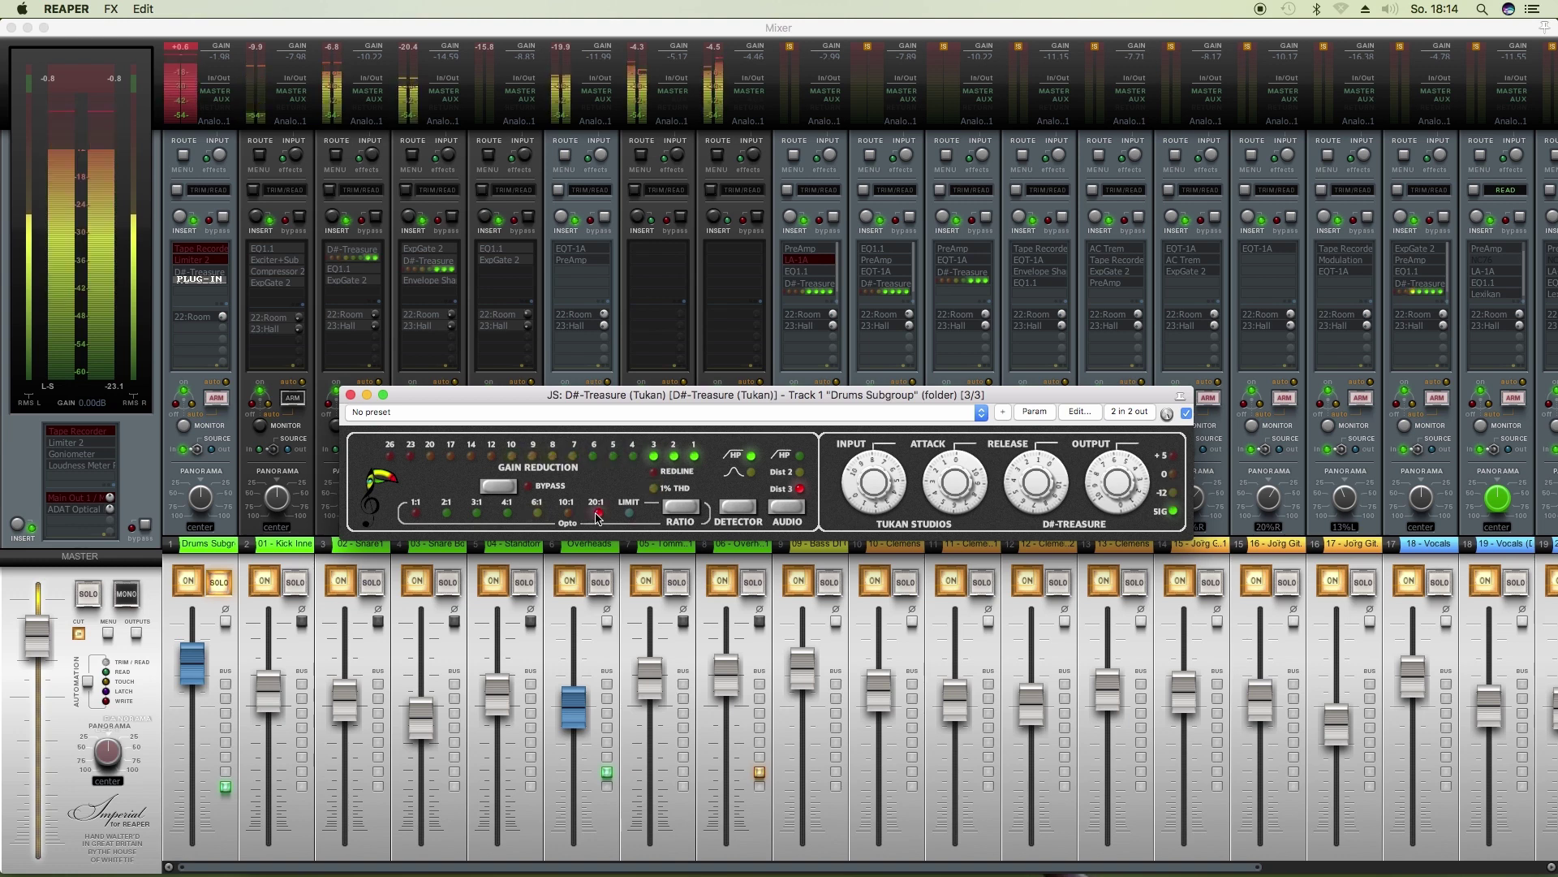
left_click_drag(1047, 487, 1052, 469)
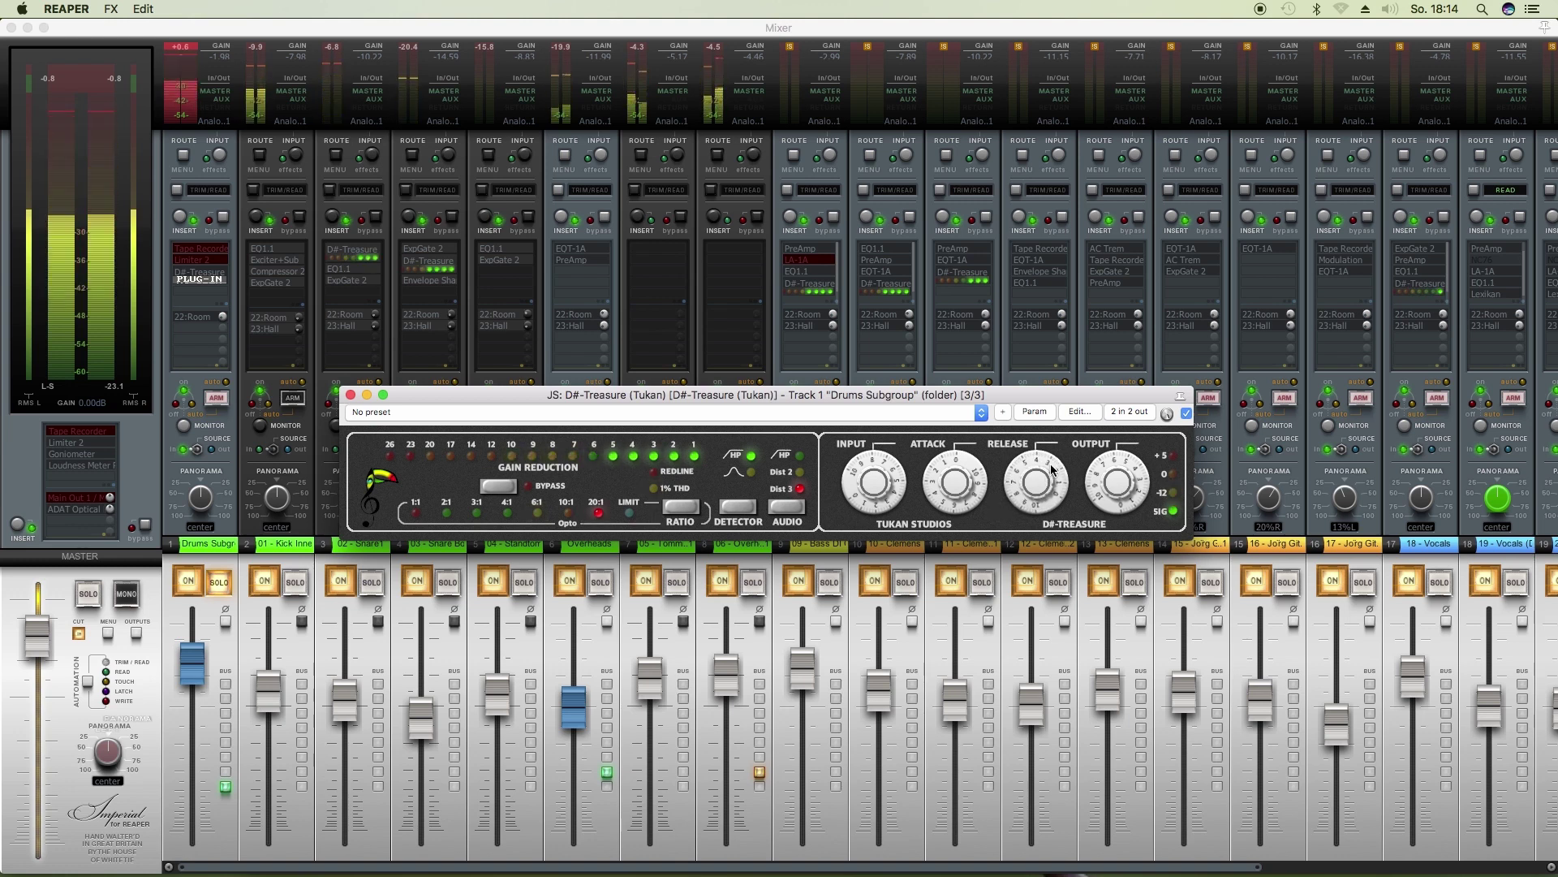
left_click_drag(958, 485, 976, 450)
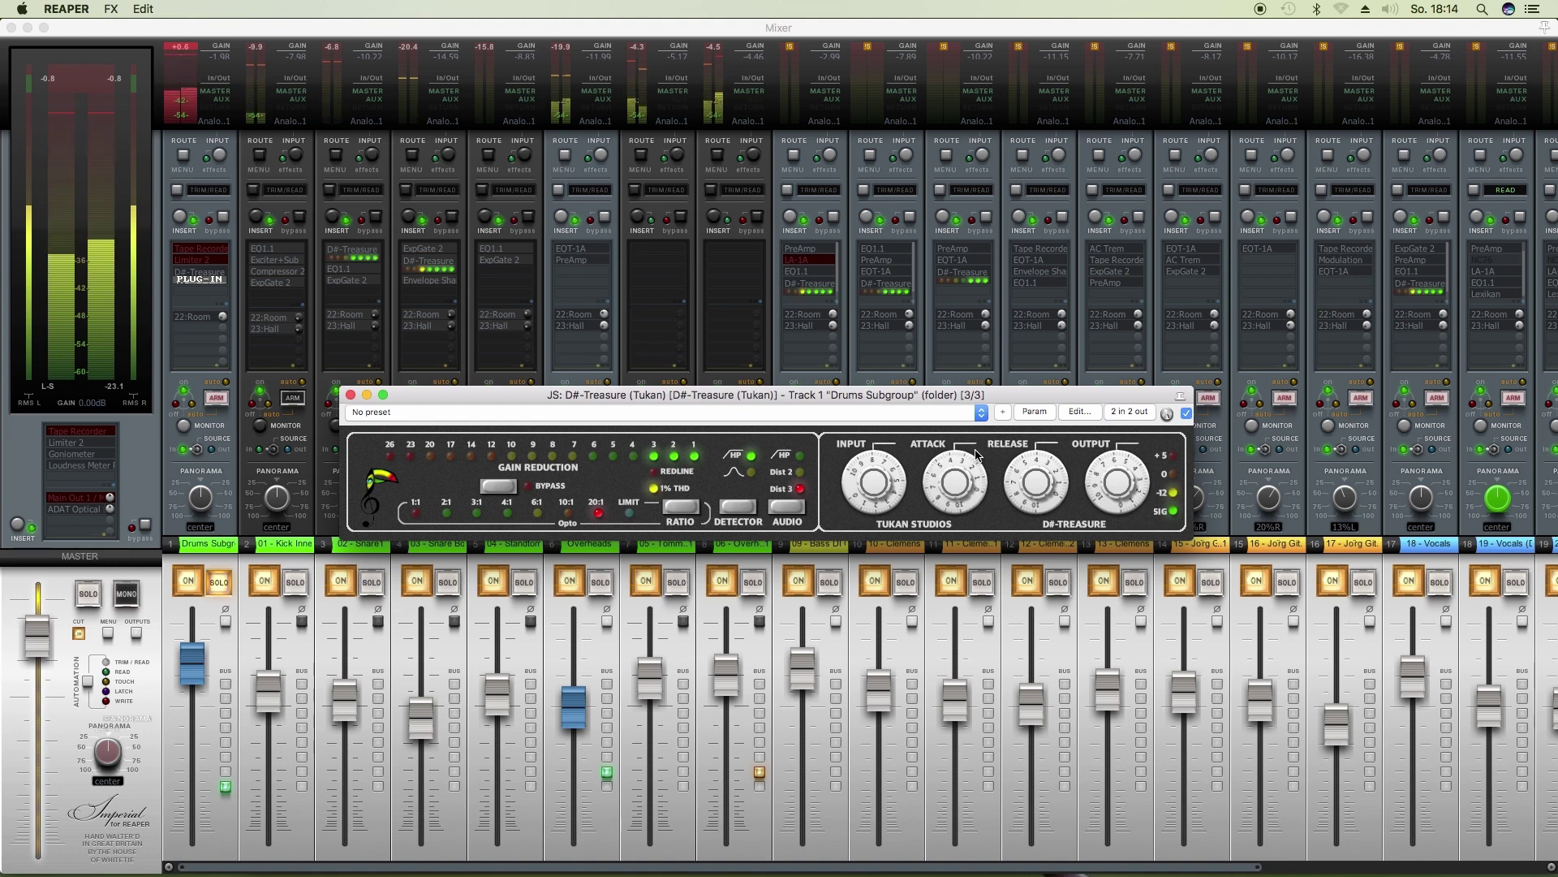
left_click_drag(889, 471, 892, 462)
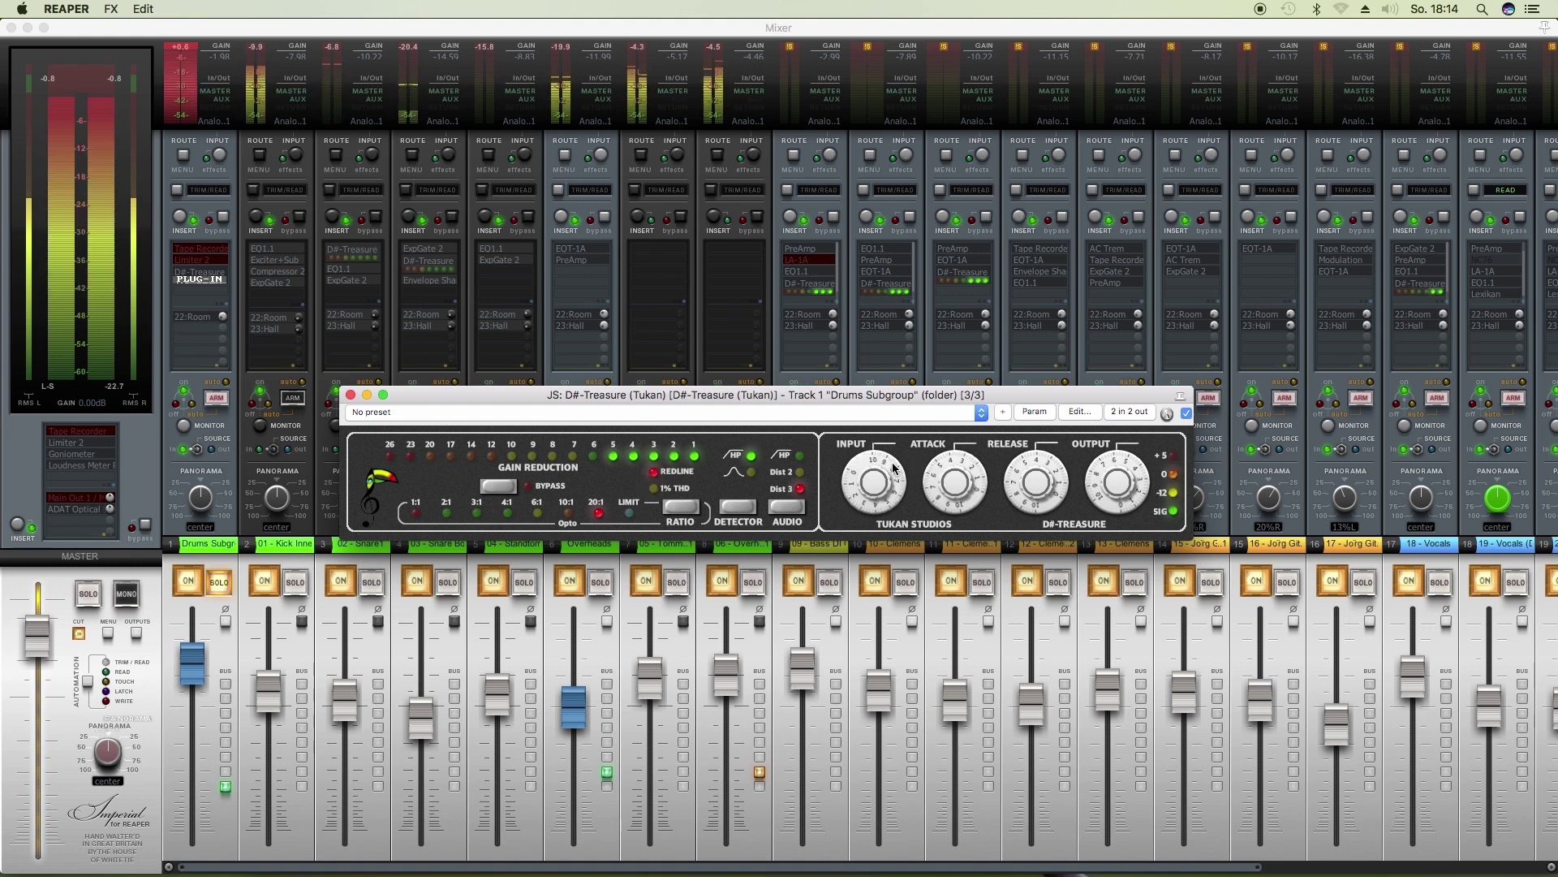
Audition Dist 2 with the mid-band detector filter against bypass, and turn off both the detector filter and the distortion.
left_click(798, 470)
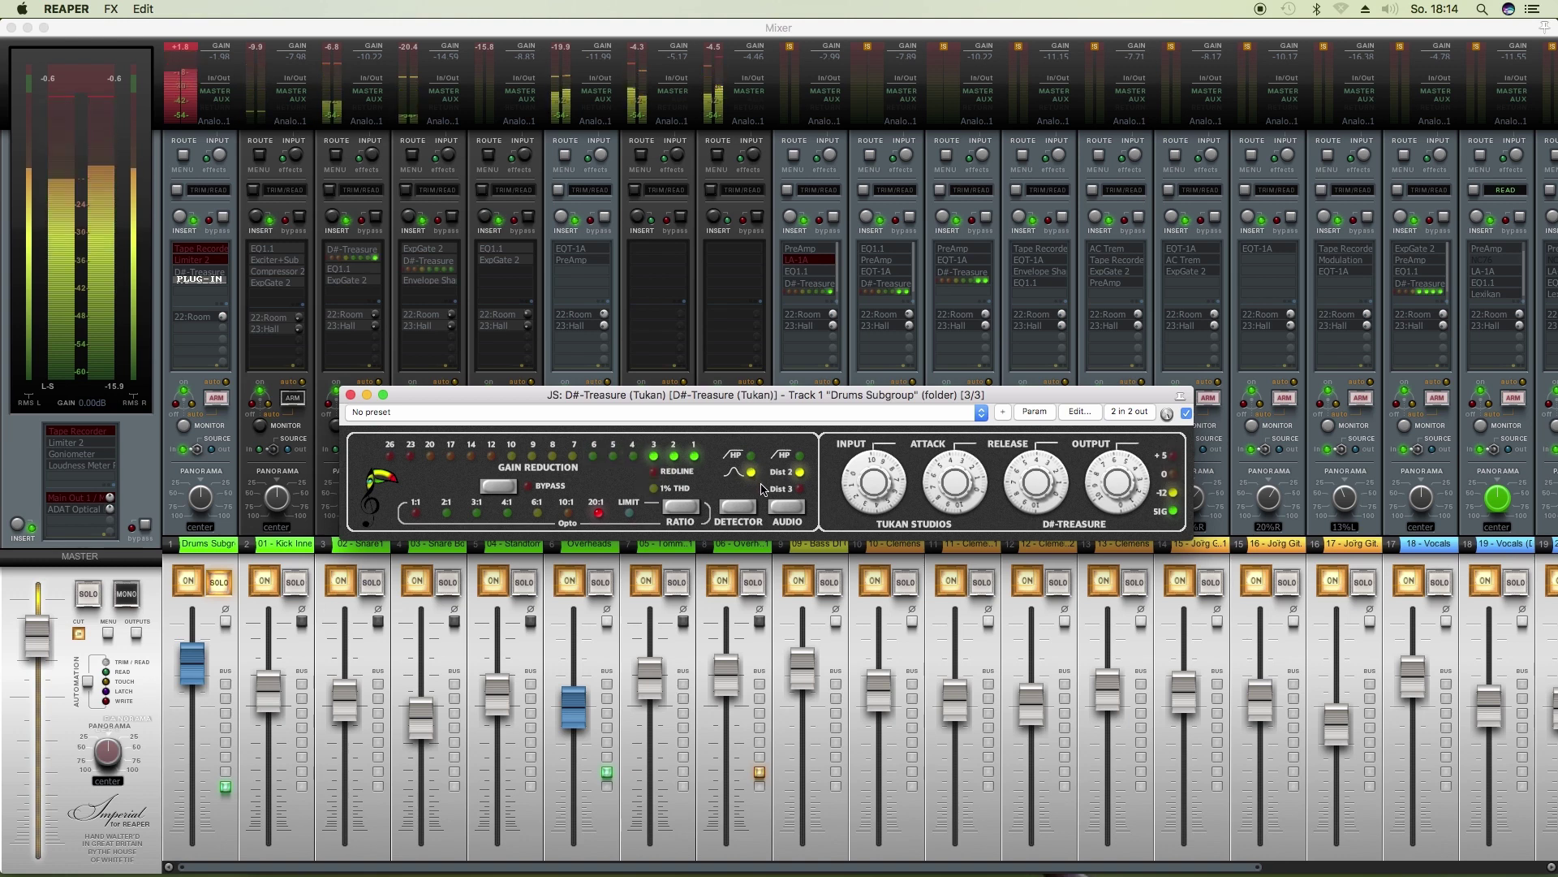
left_click(511, 489)
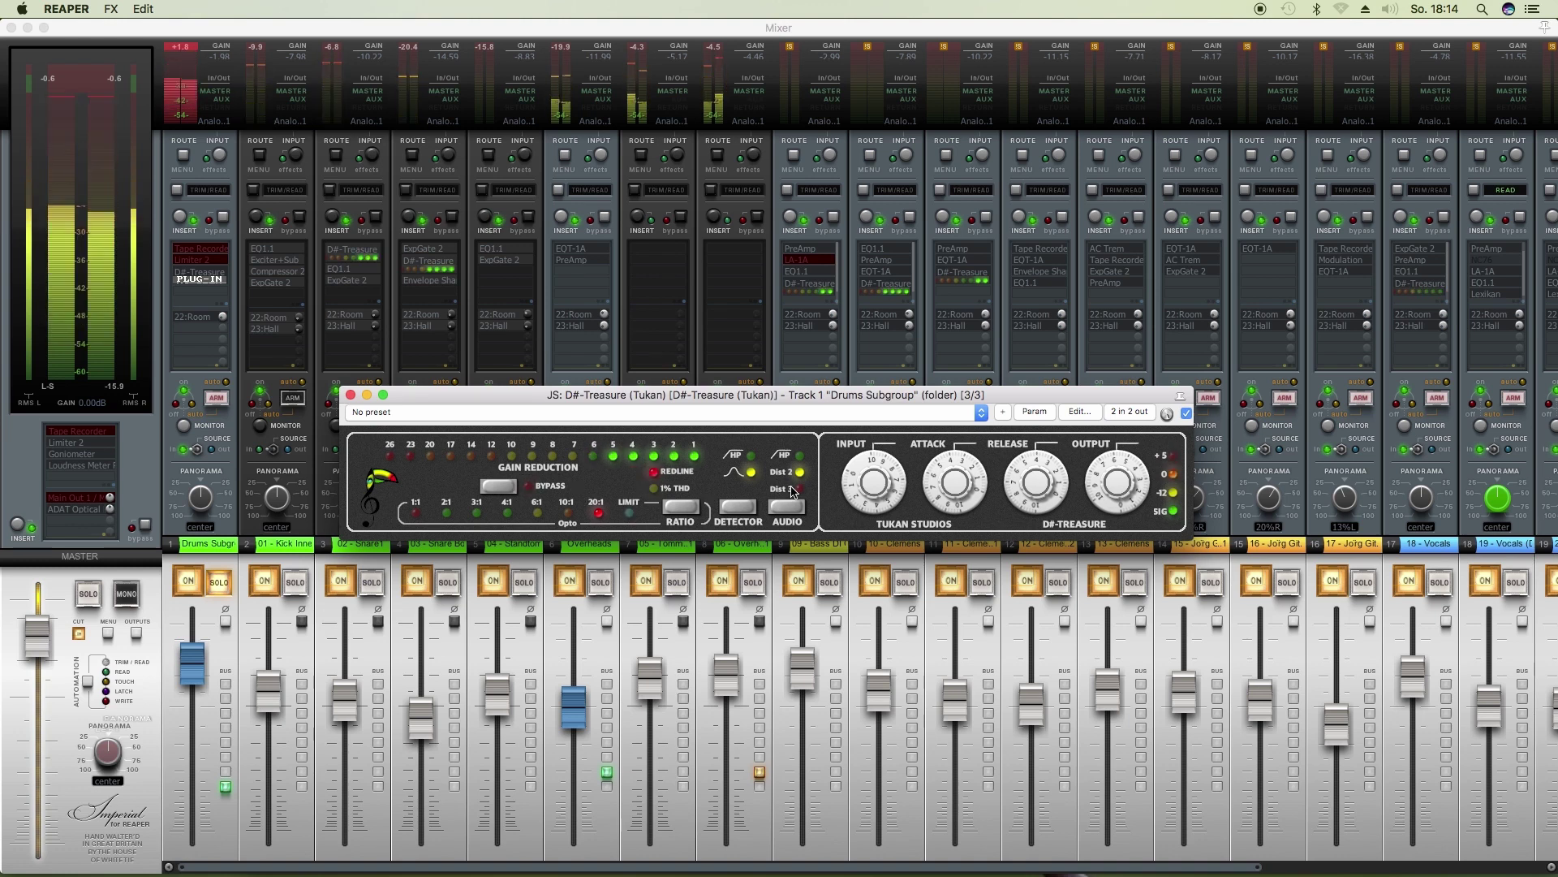
left_click(752, 474)
left_click(800, 475)
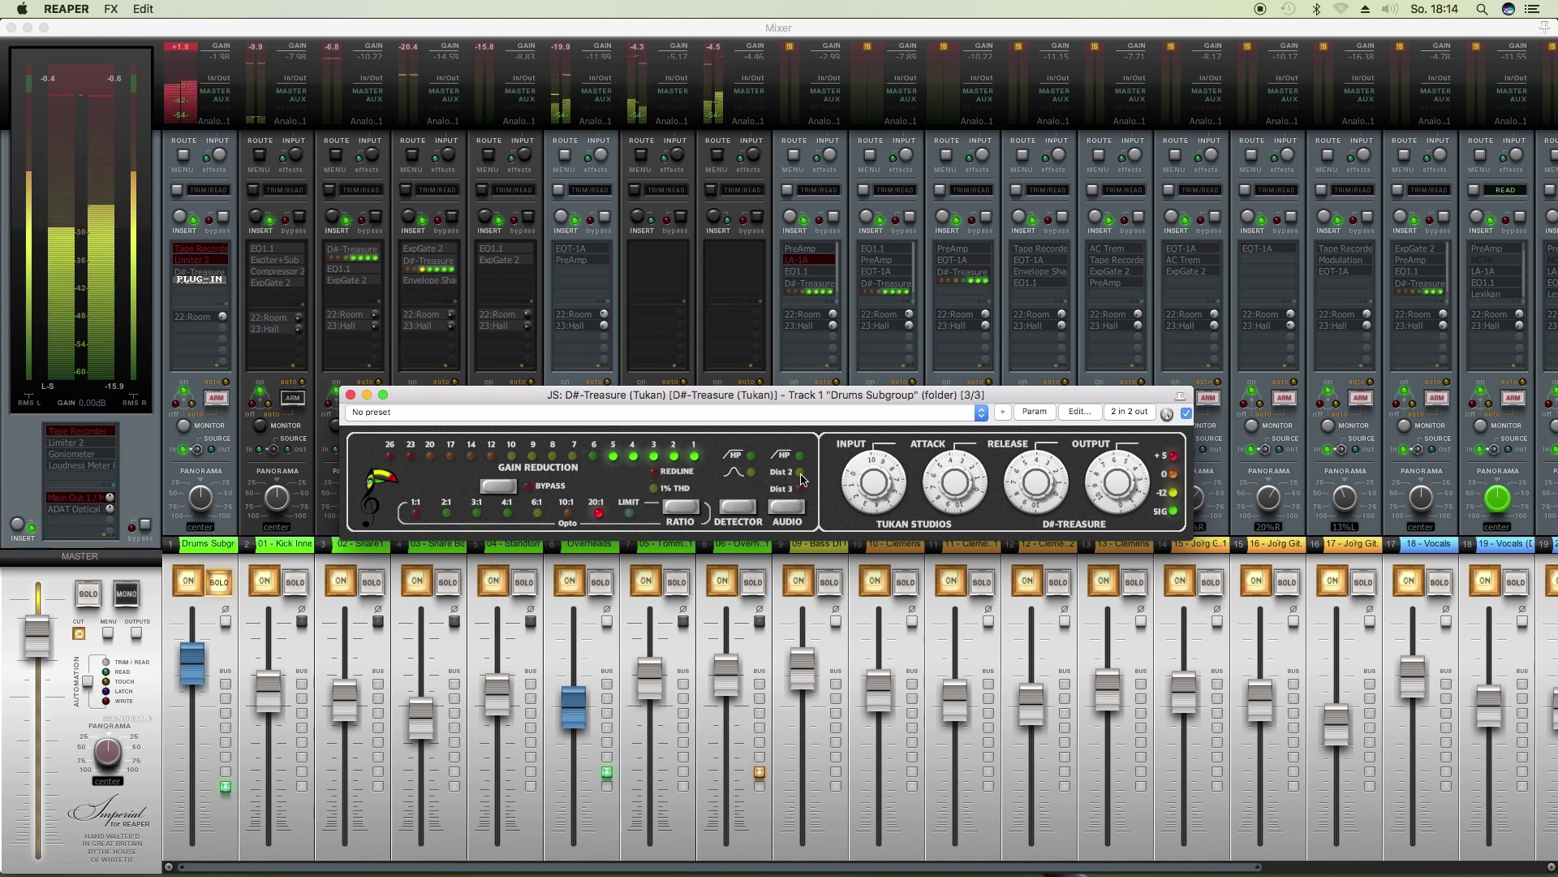
Switch Dist 2 back on and rebalance the levels by lowering the compressor's input and fine-tuning its output.
left_click_drag(1130, 486, 1127, 498)
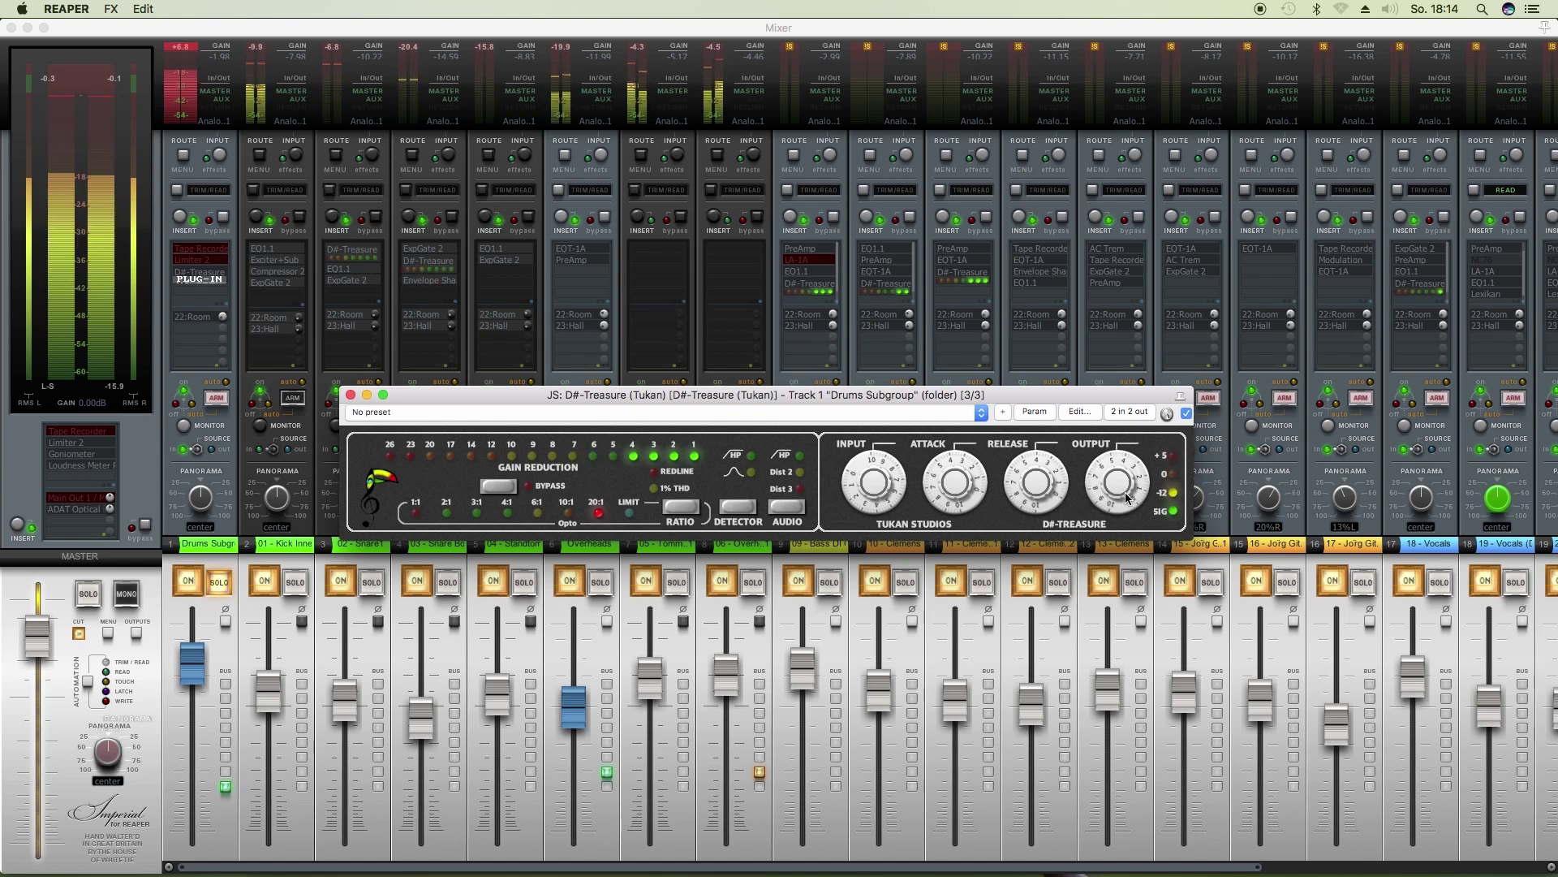
left_click(799, 472)
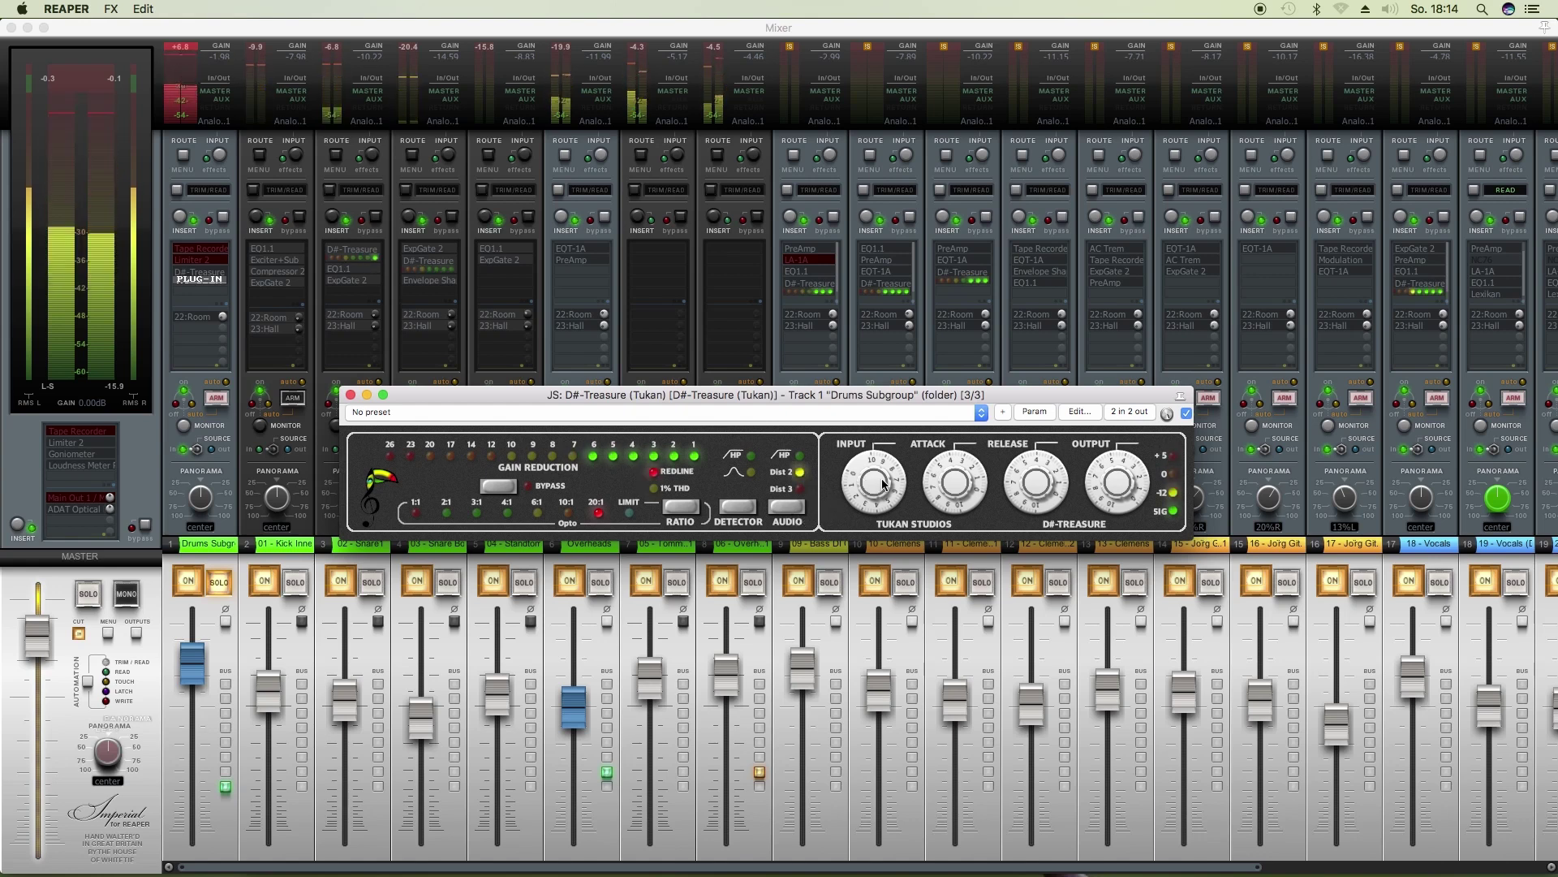
left_click_drag(884, 484, 883, 499)
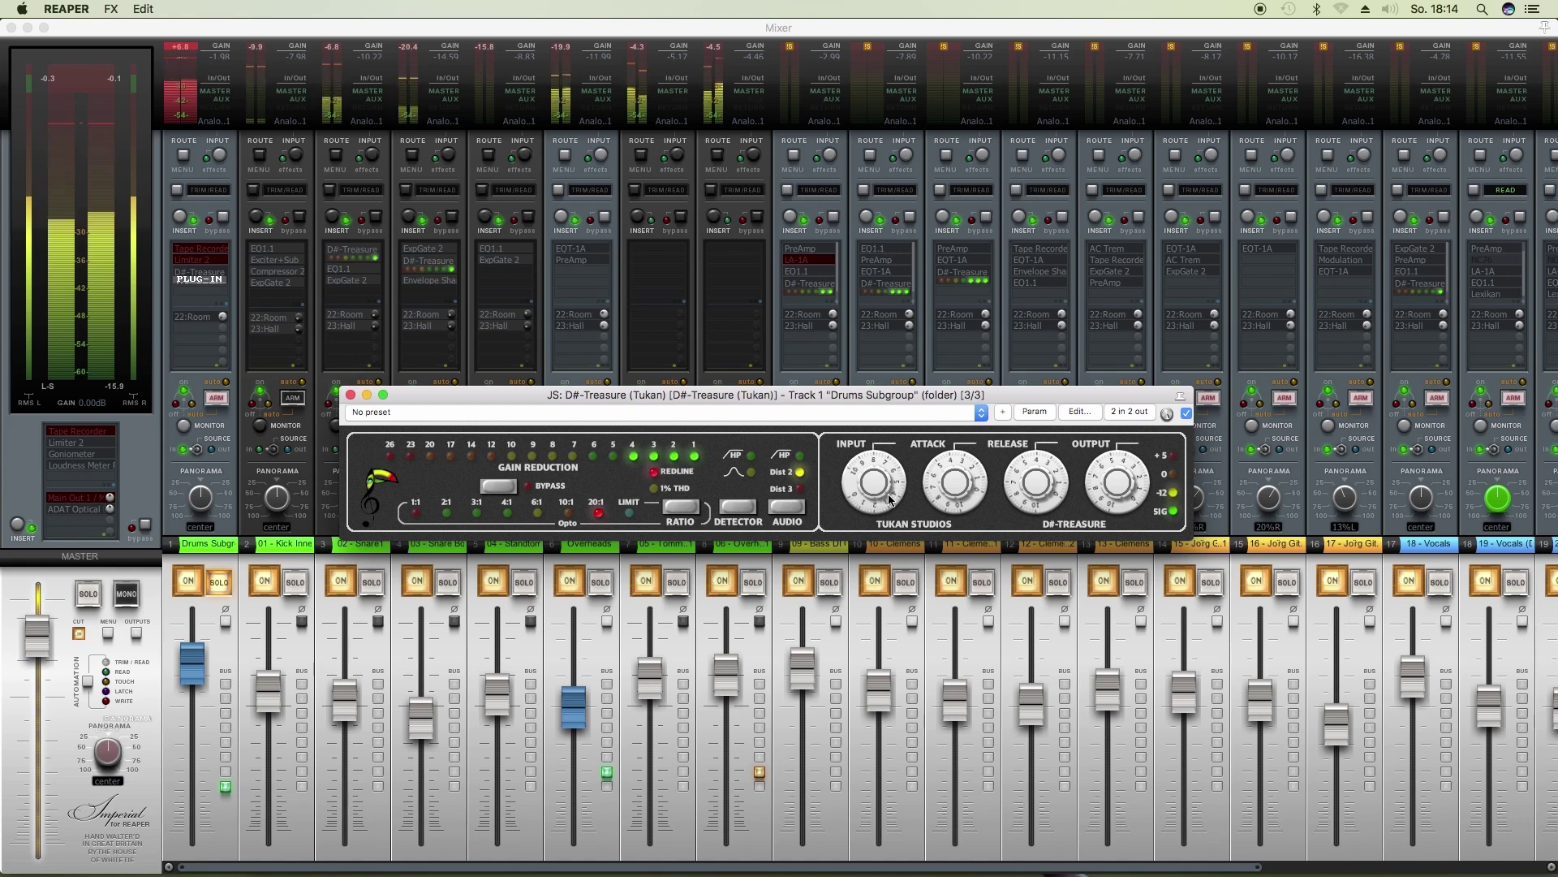
left_click_drag(1118, 489, 1121, 480)
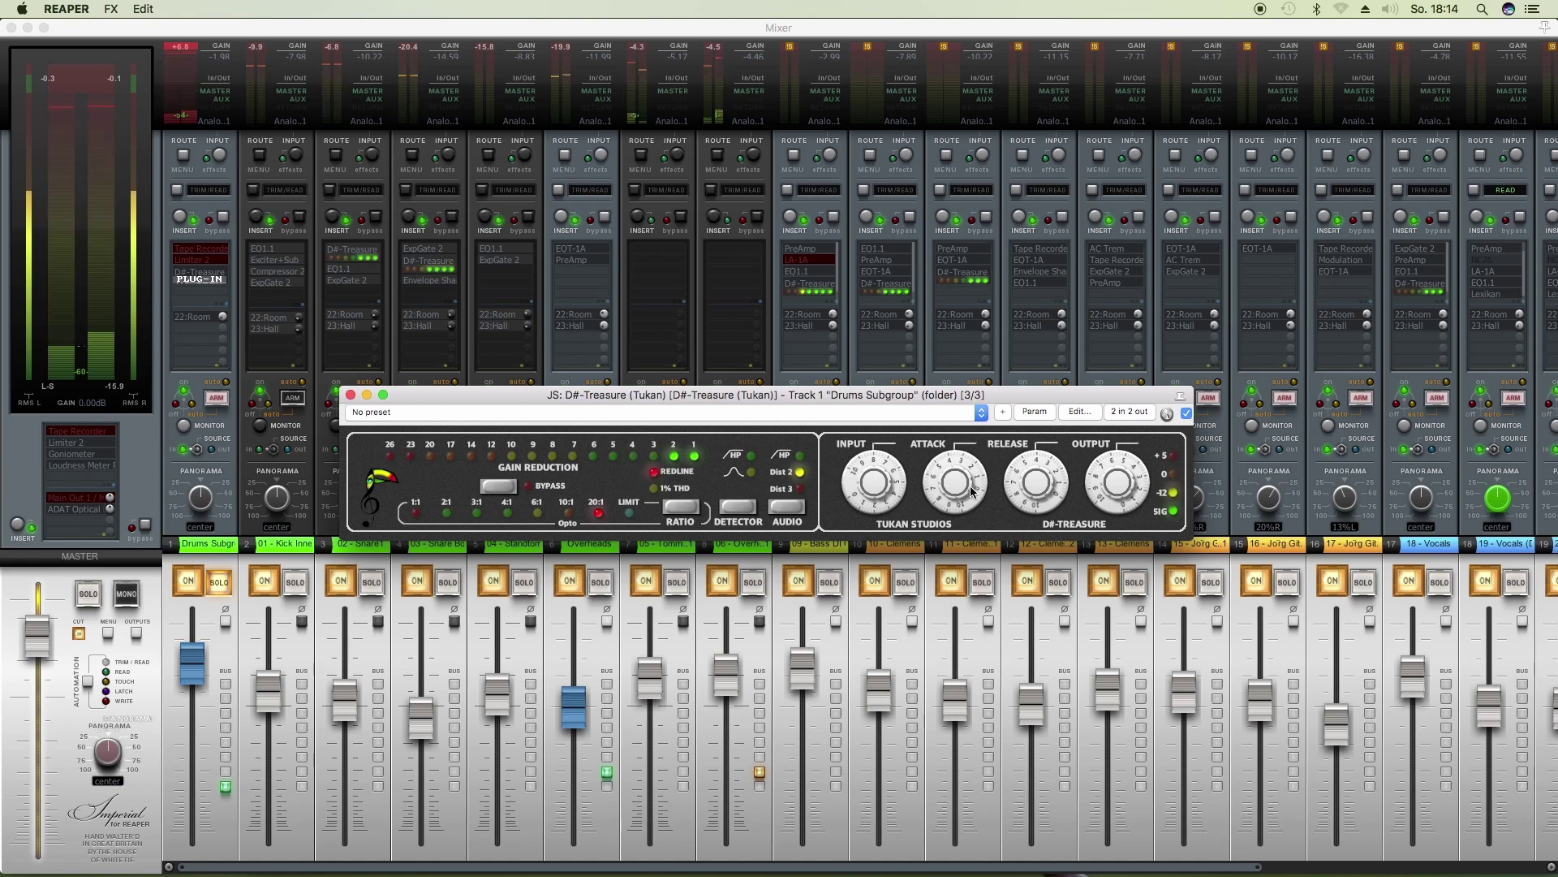
Fine-tune the drums subgroup compressor's attack and output, compare the sound against bypass, and close its window.
left_click_drag(970, 483, 1036, 516)
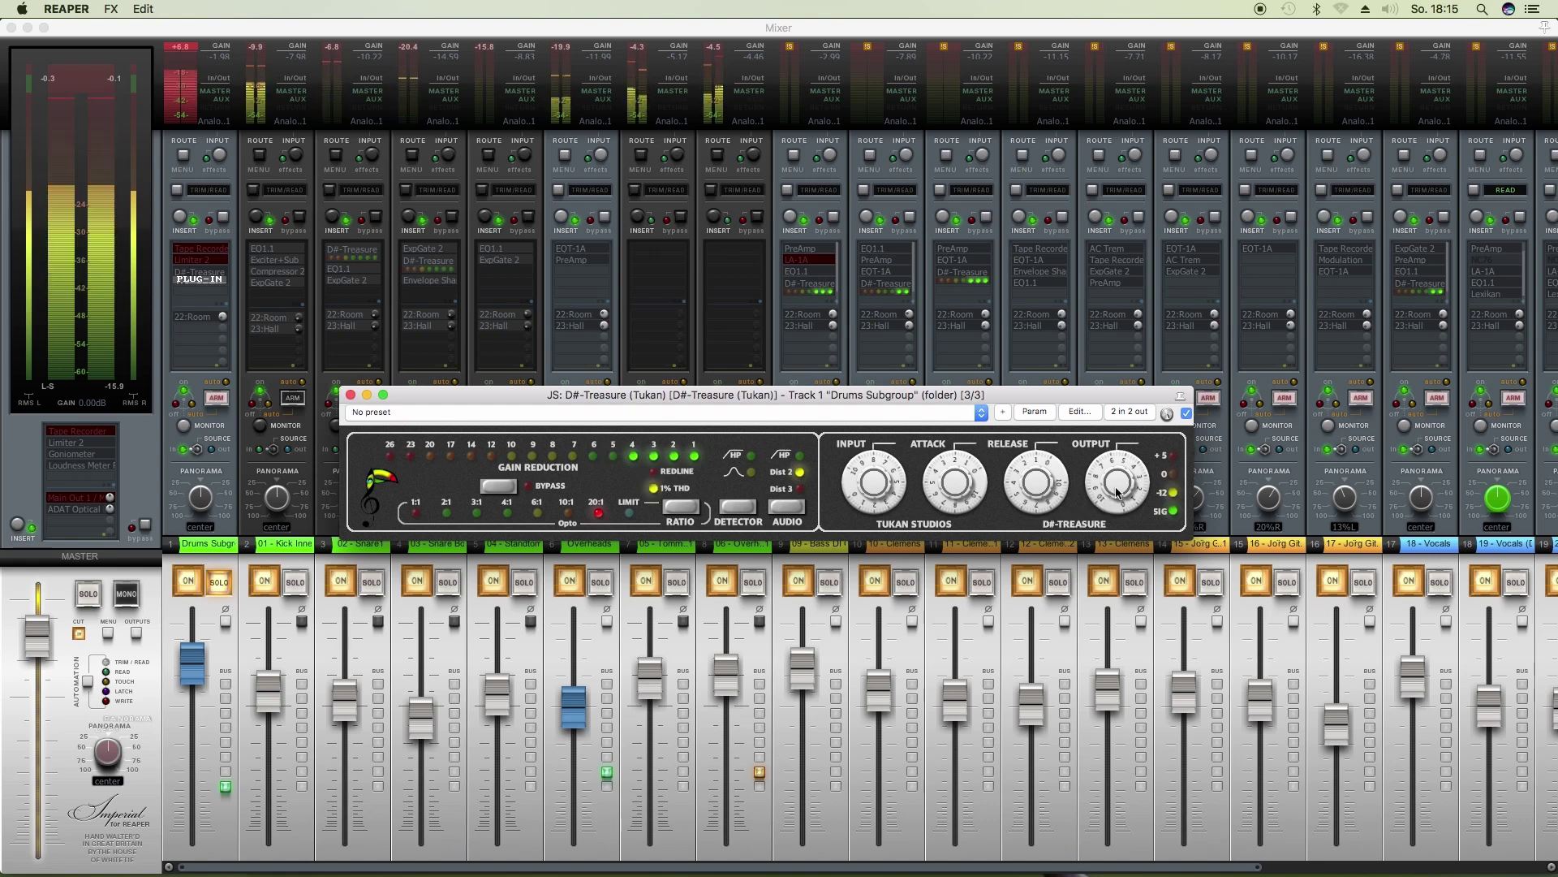
left_click_drag(1116, 490, 1115, 501)
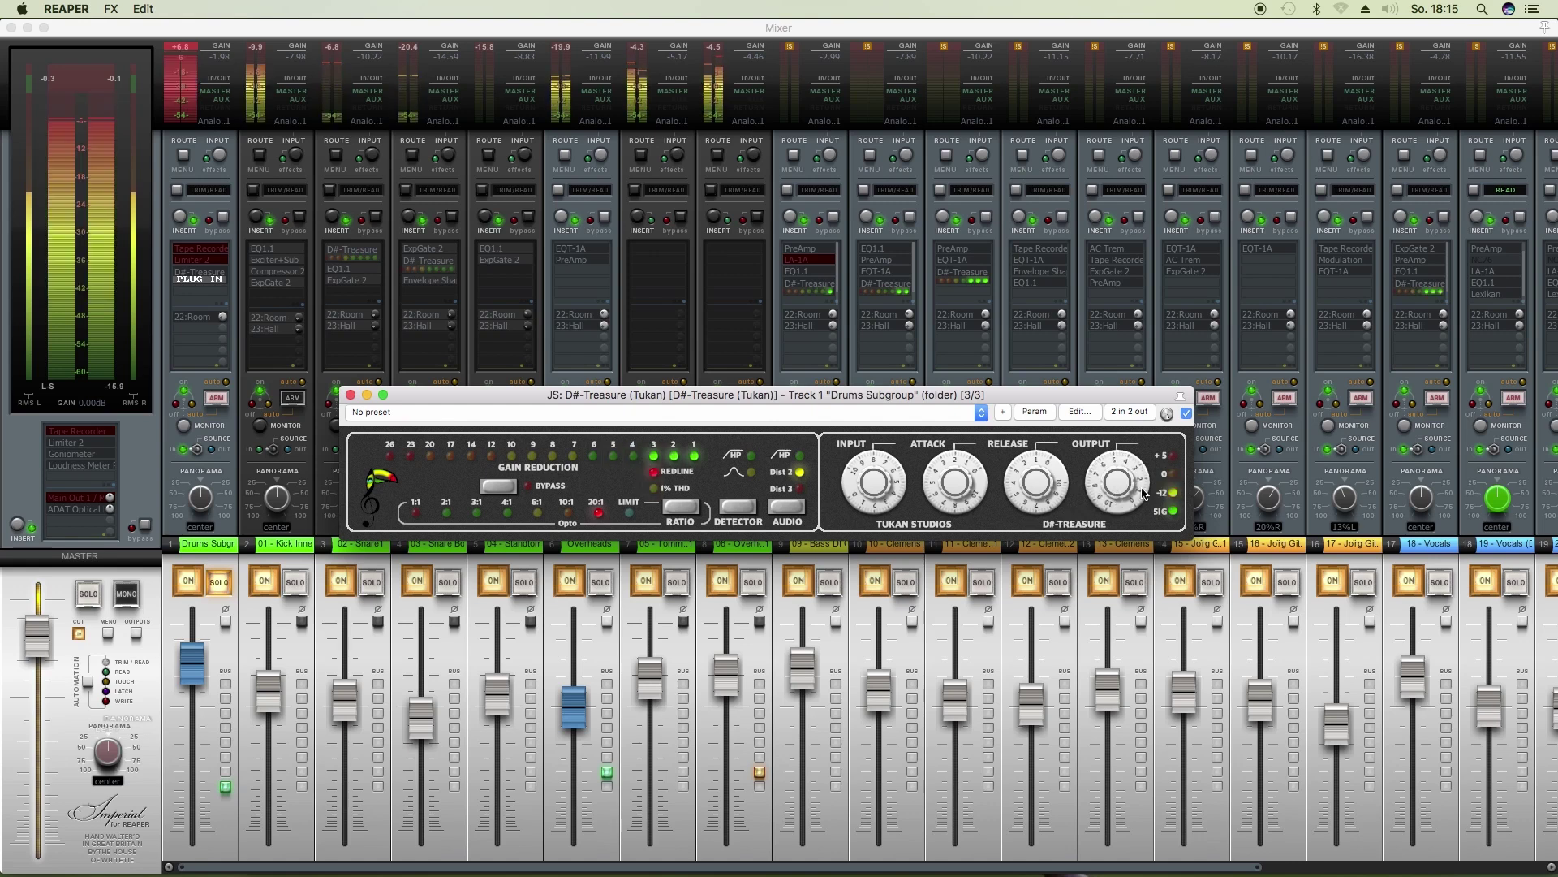
left_click(507, 491)
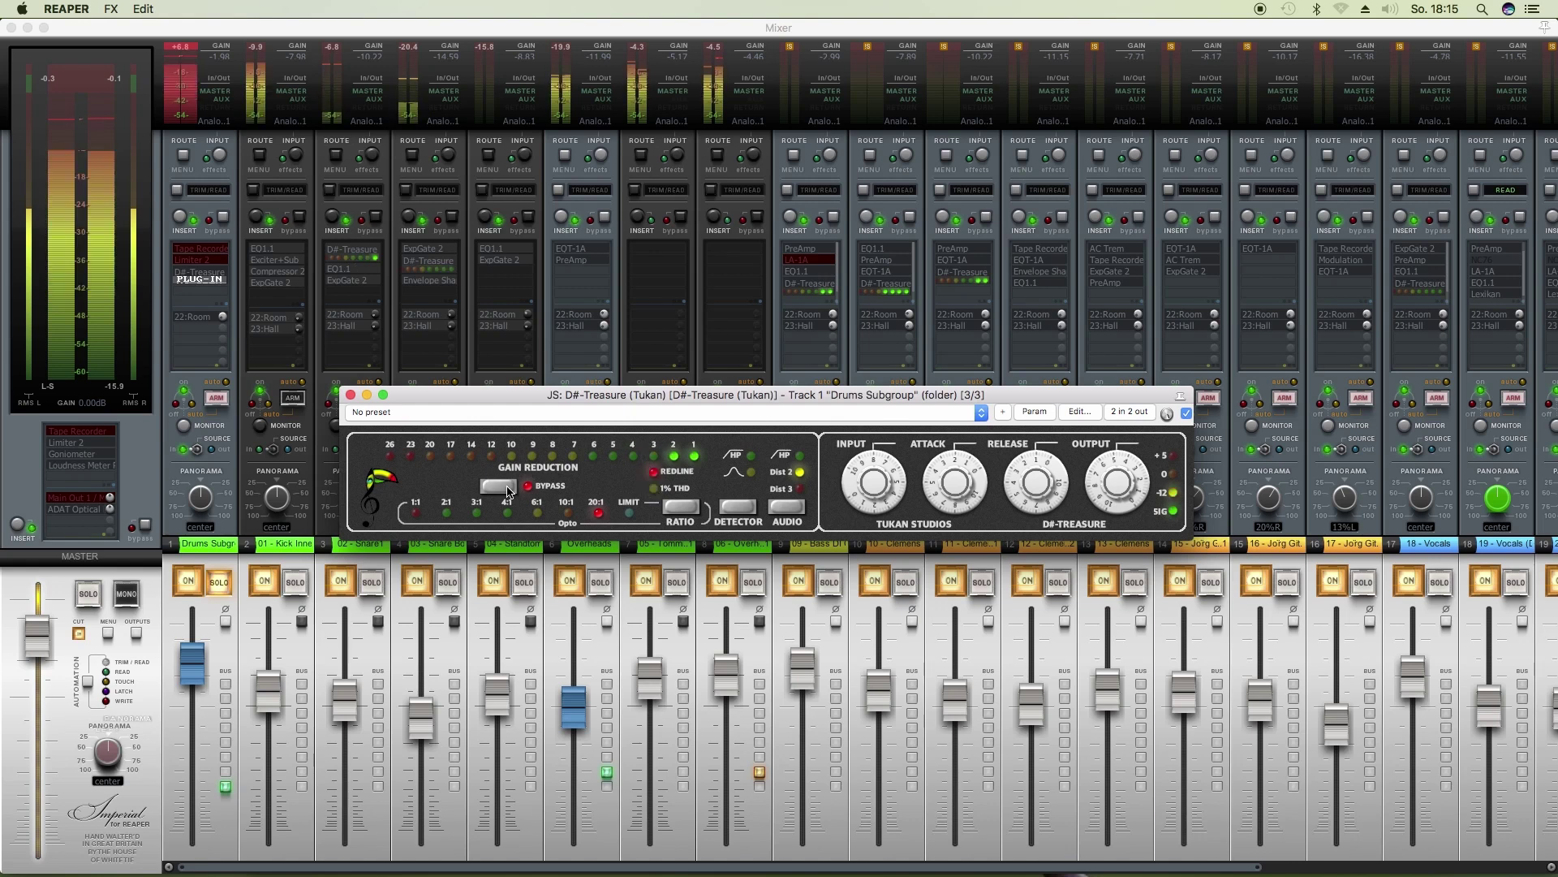
left_click(508, 491)
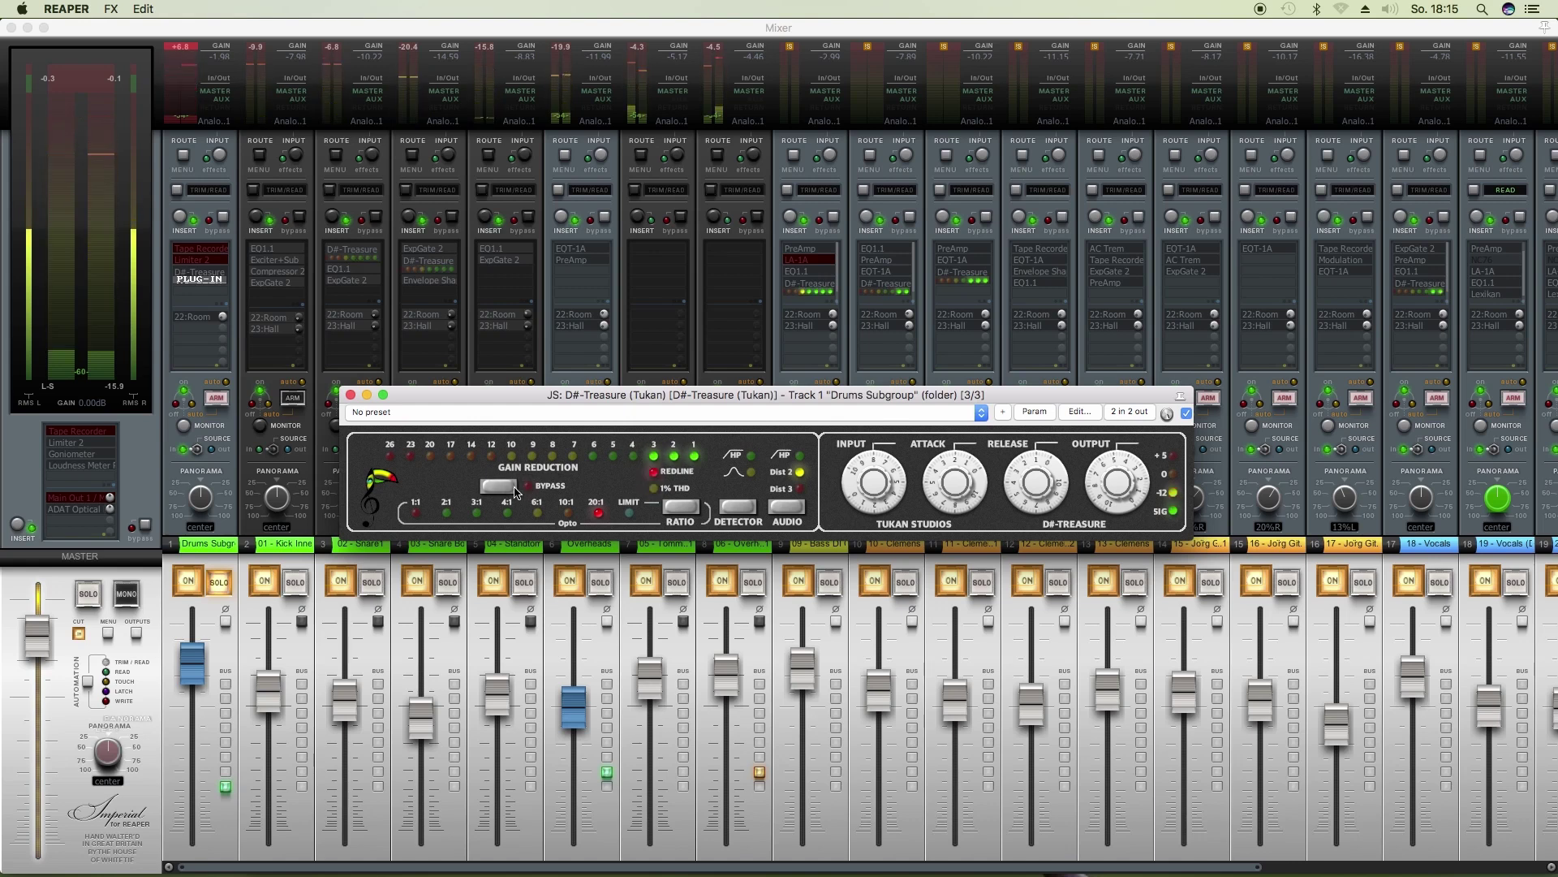
left_click(351, 395)
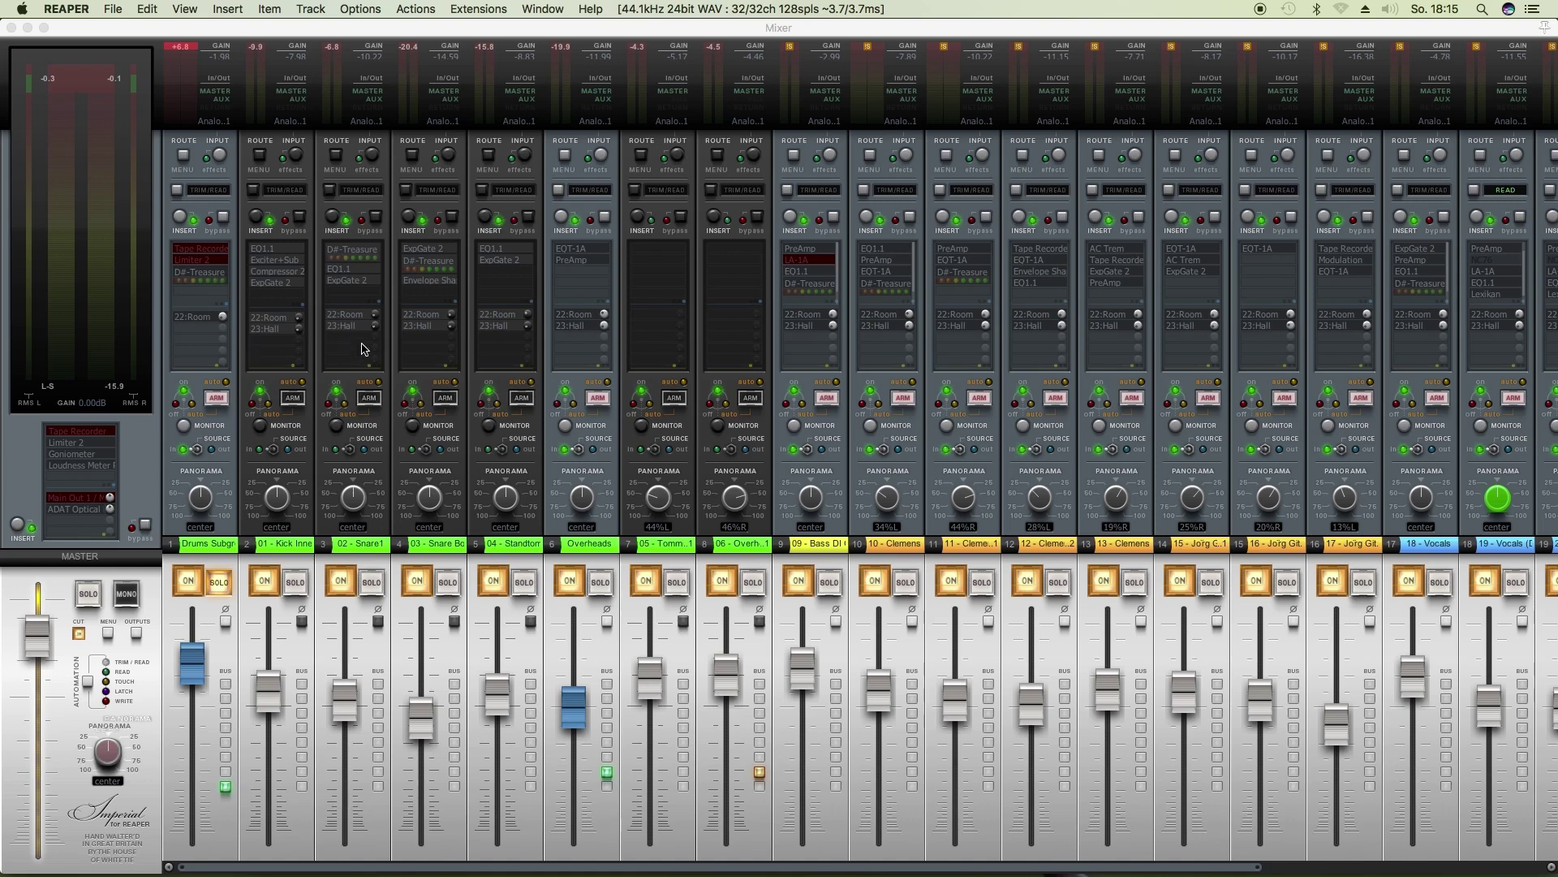
Play the drums while inspecting the D#-Treasure settings on the 02 - Snare1 track, and stop playback.
key("space")
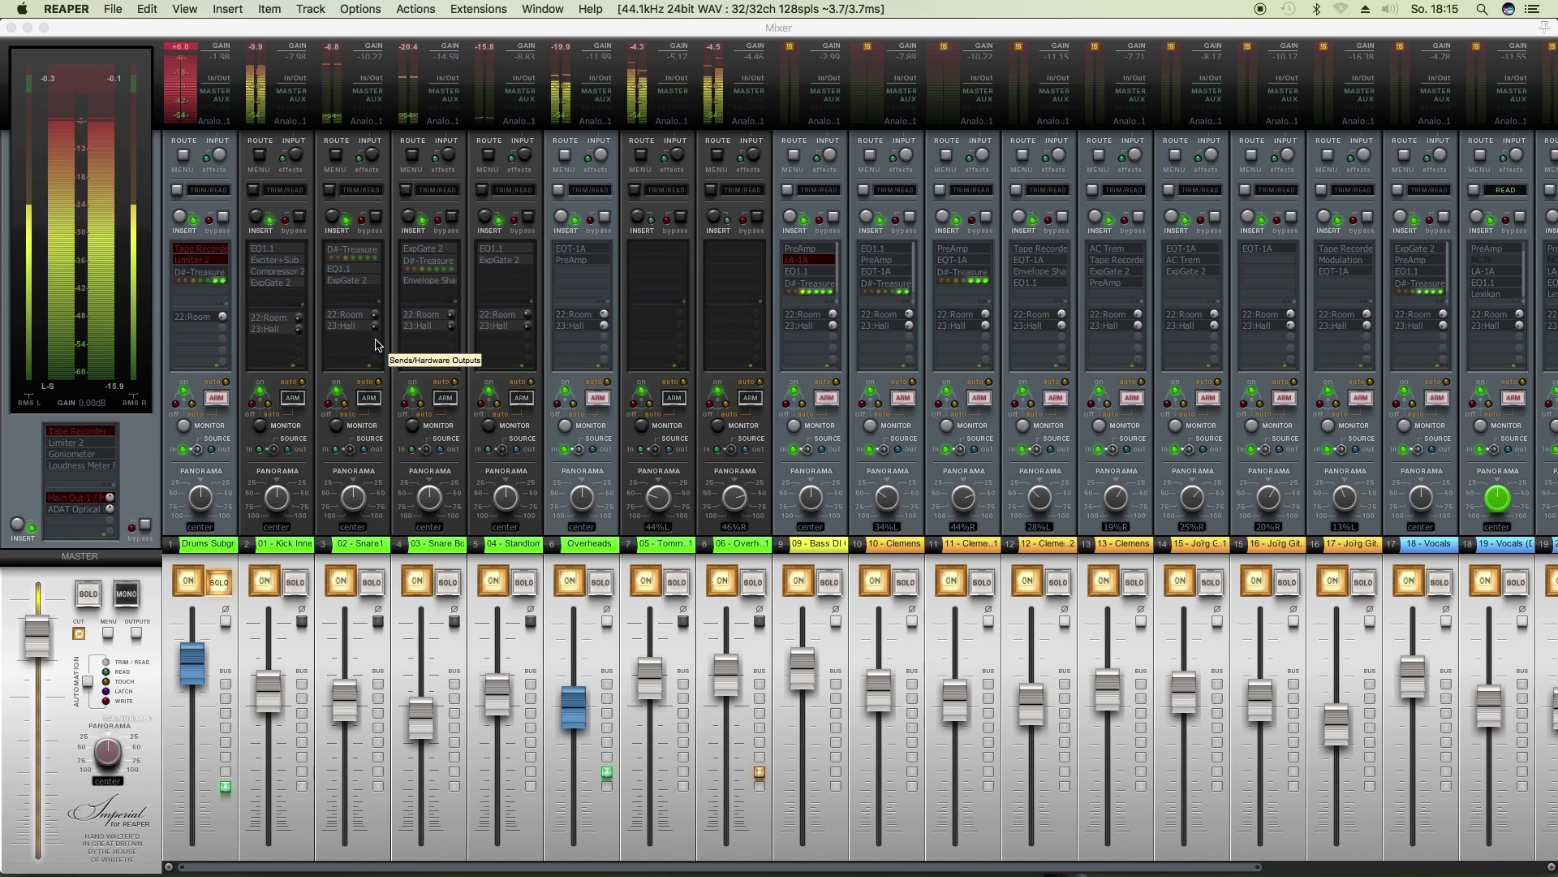
left_click(352, 249)
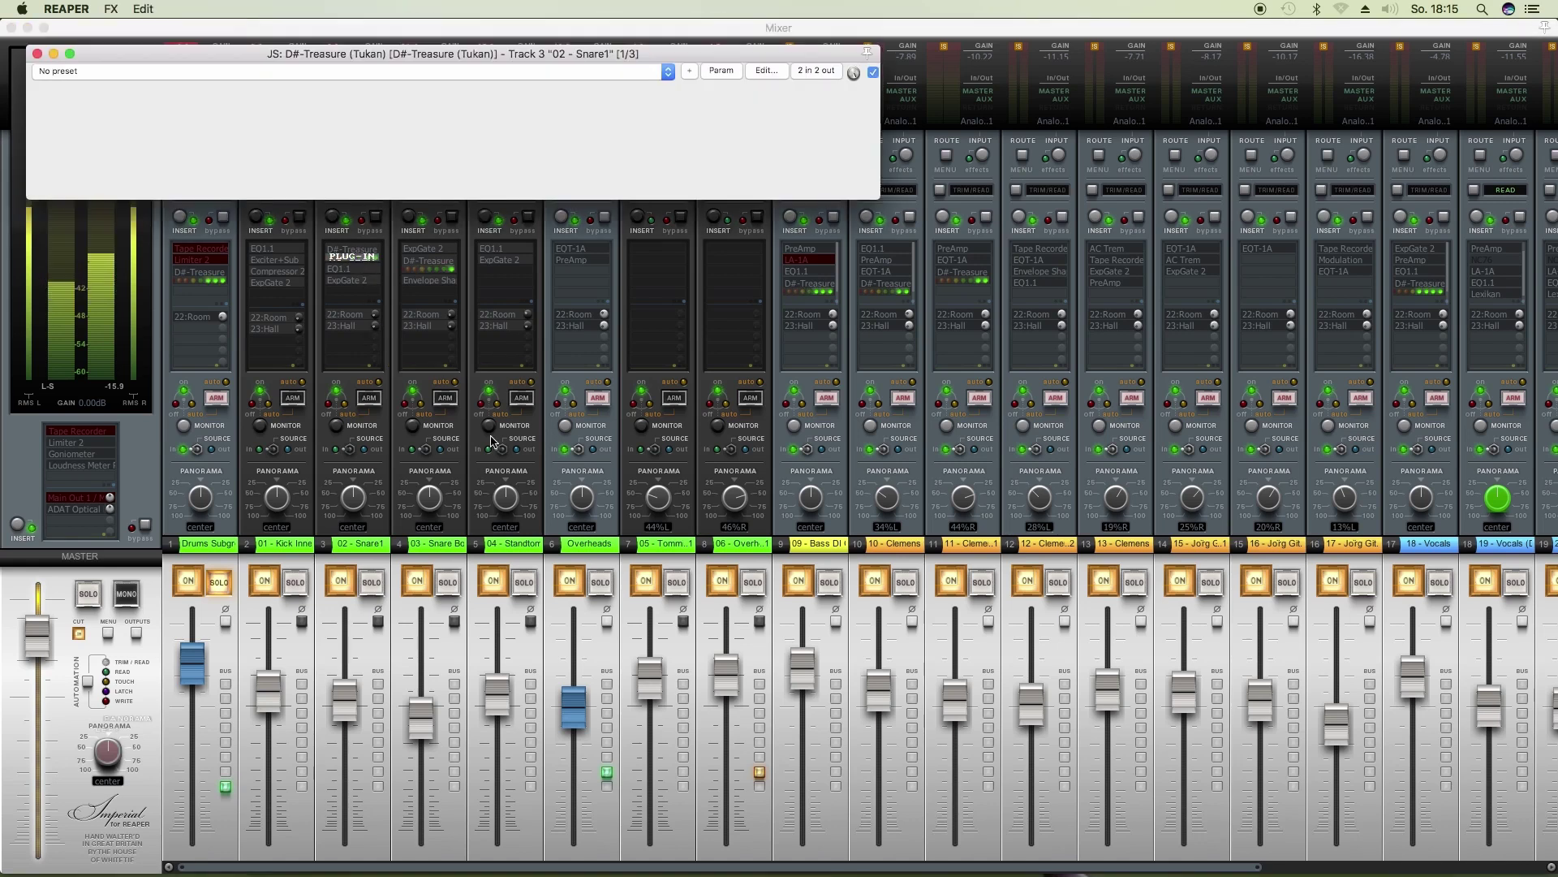
left_click_drag(426, 52, 534, 216)
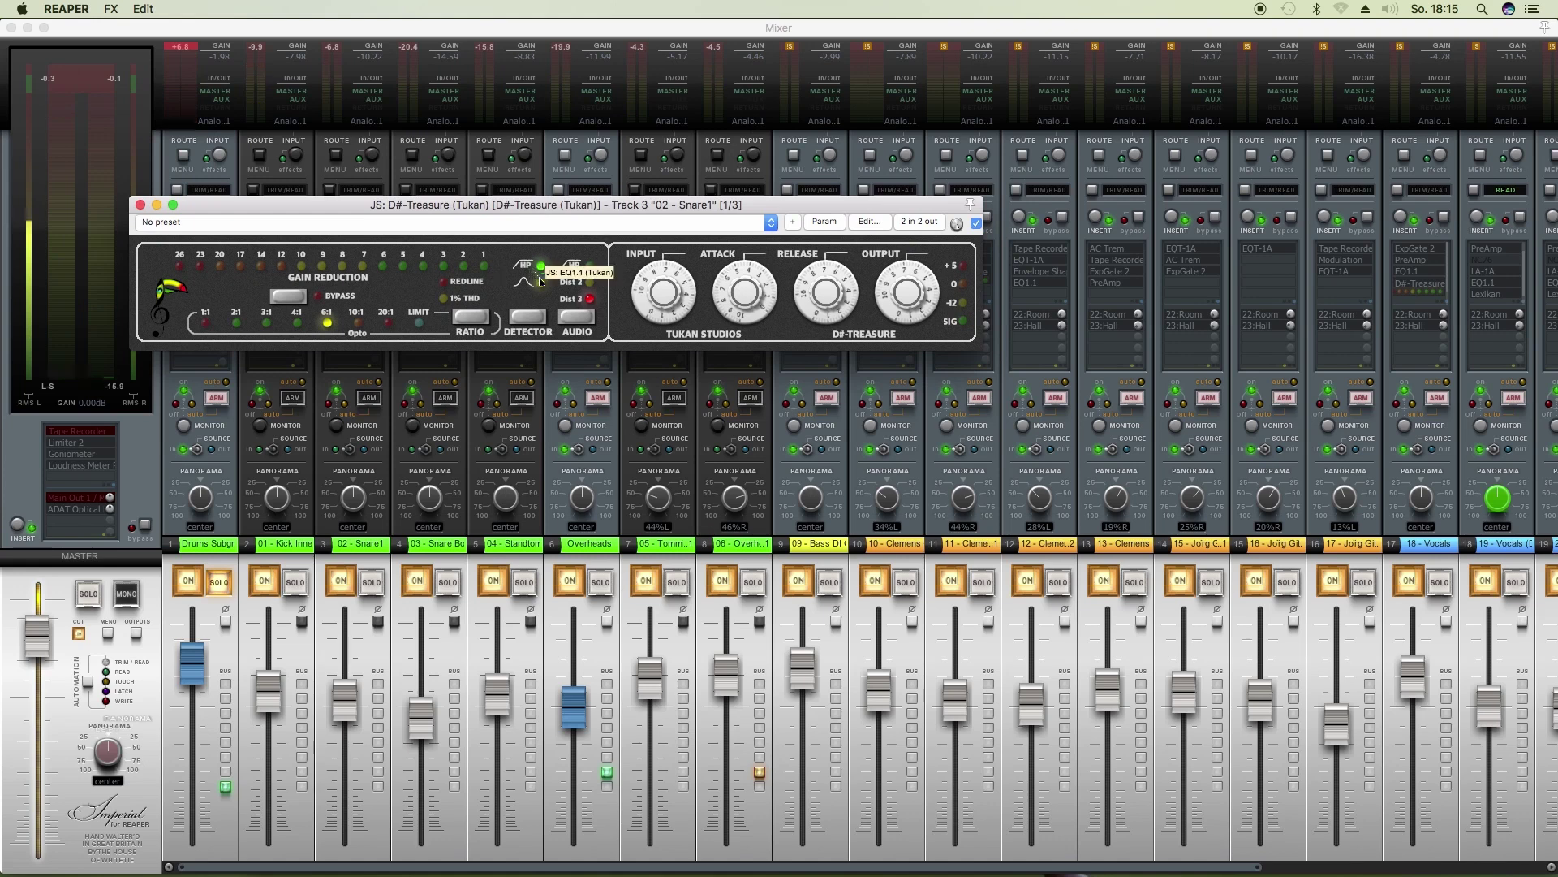
left_click_drag(479, 204, 566, 281)
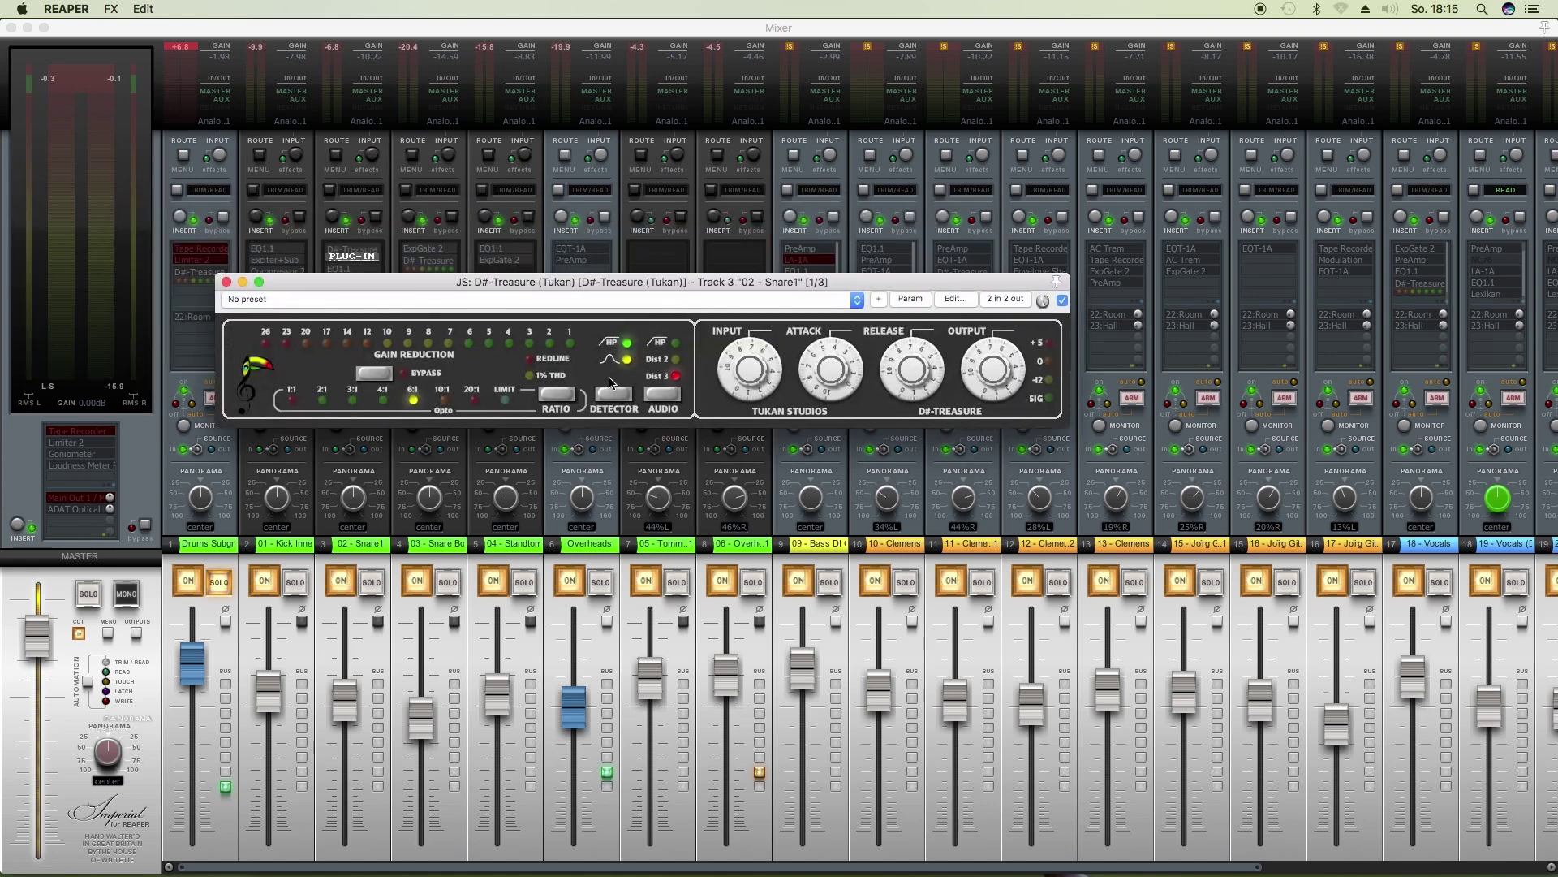
key("space")
left_click(226, 282)
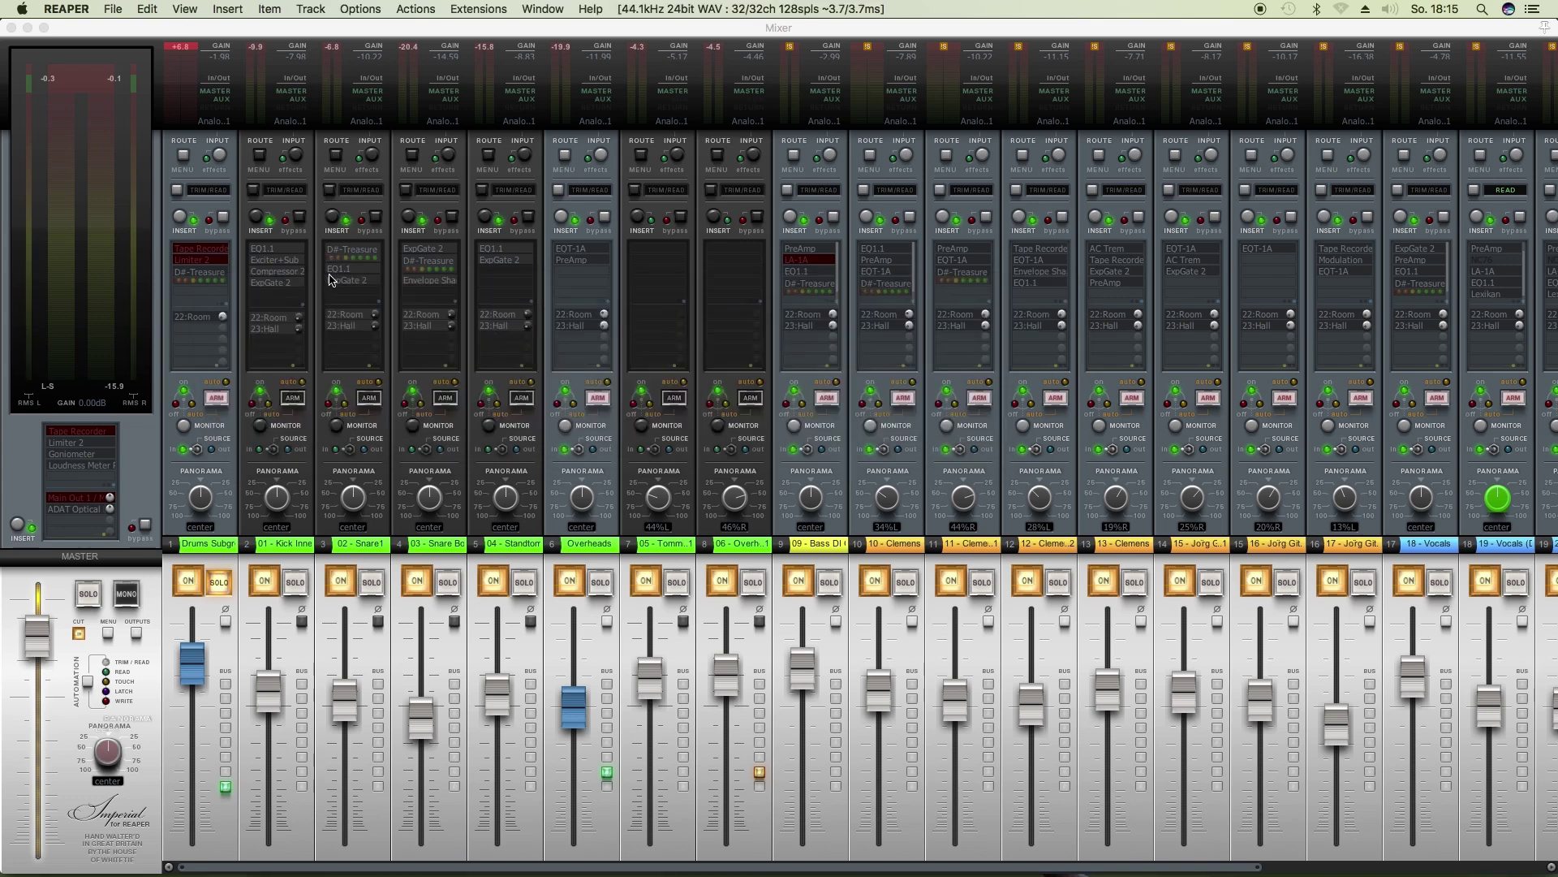
Inspect the D#-Treasure settings on the 03 - Snare Bottom track and solo that track.
left_click(432, 267)
left_click_drag(386, 56, 586, 289)
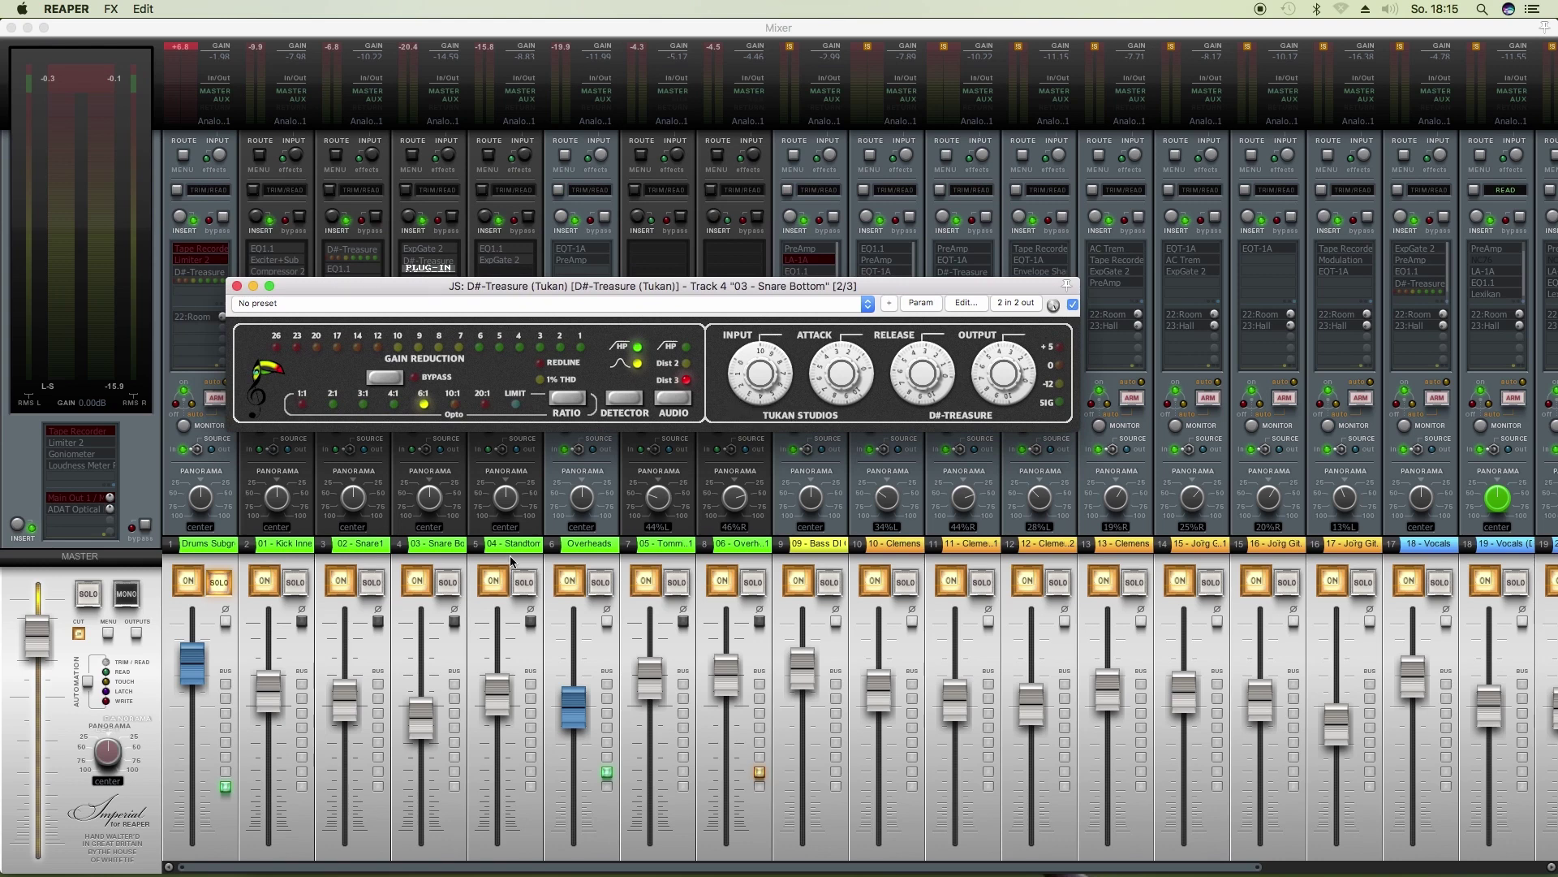
left_click(449, 582)
left_click(449, 583)
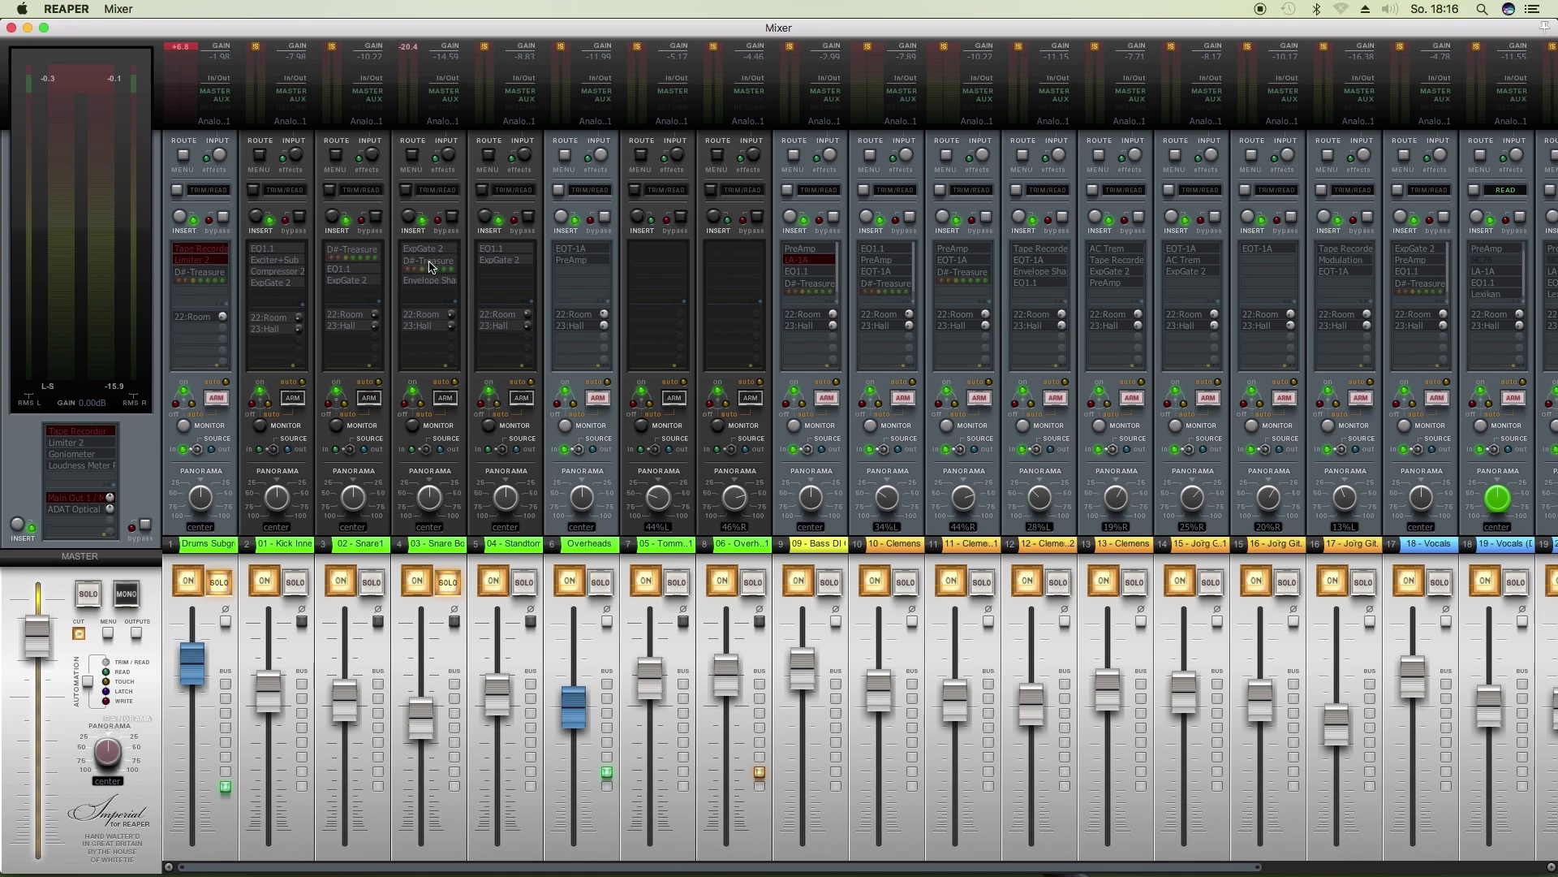
Compare the soloed snare bottom with its D#-Treasure compressor bypassed and active, and unsolo the track.
left_click(431, 267)
left_click_drag(473, 290, 474, 290)
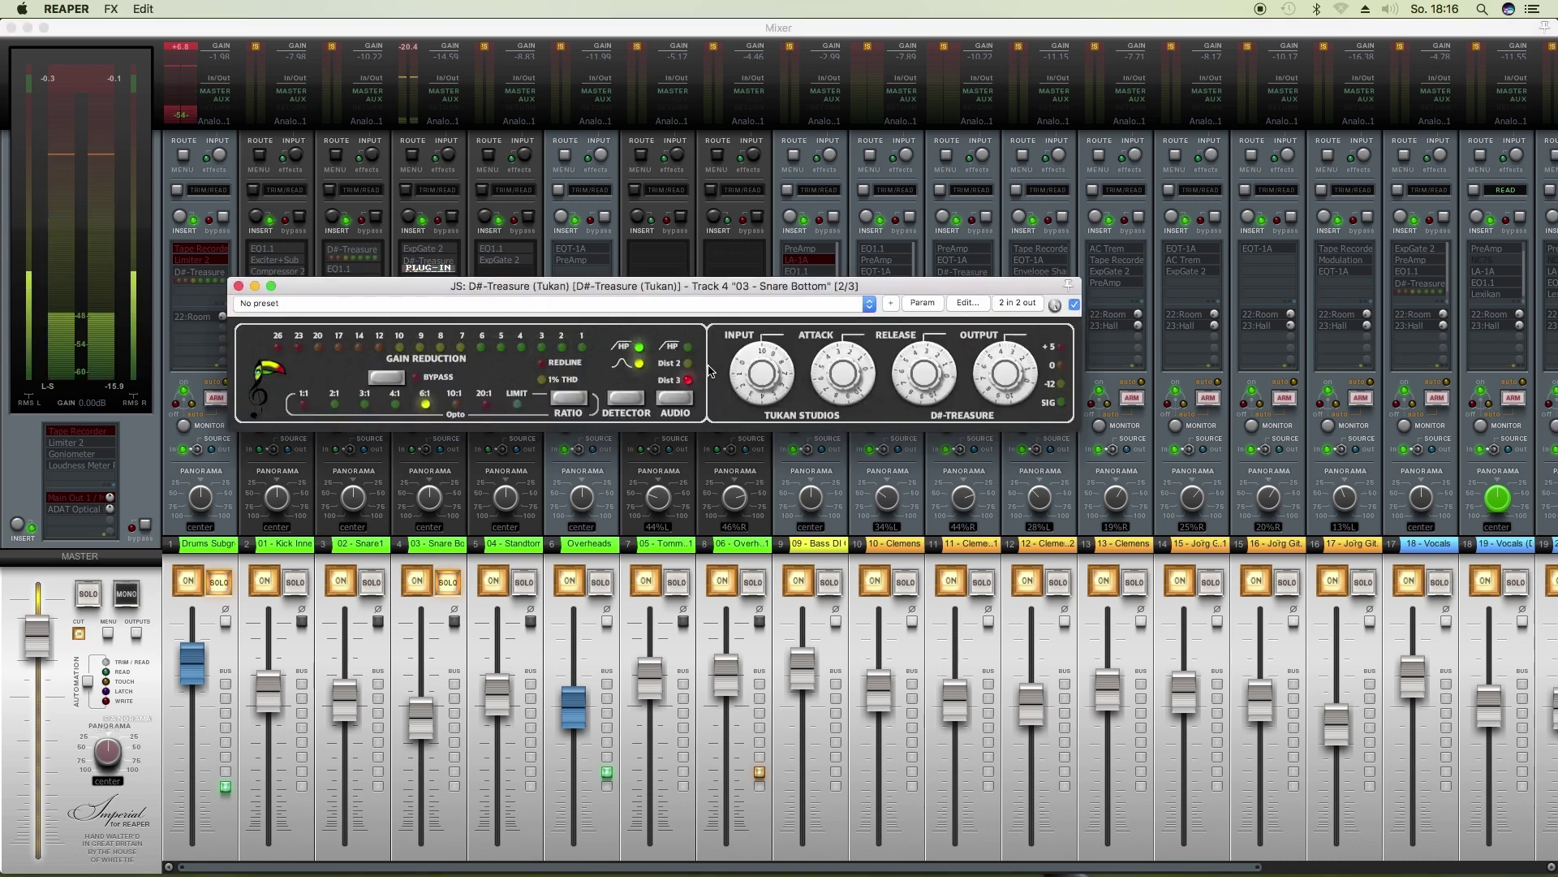
left_click(387, 377)
left_click(386, 377)
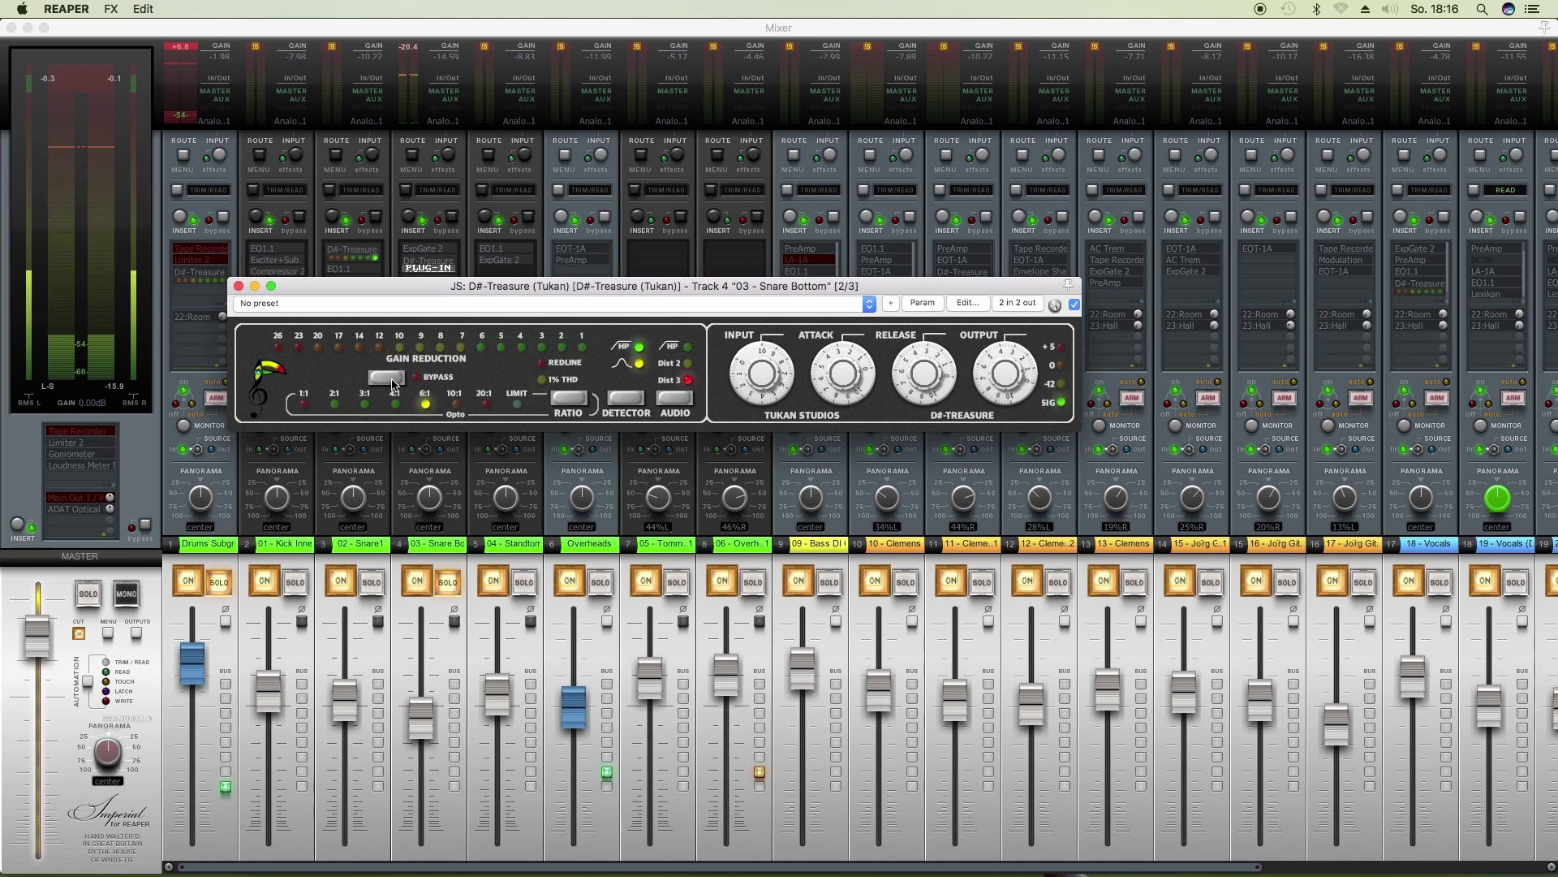
left_click(239, 286)
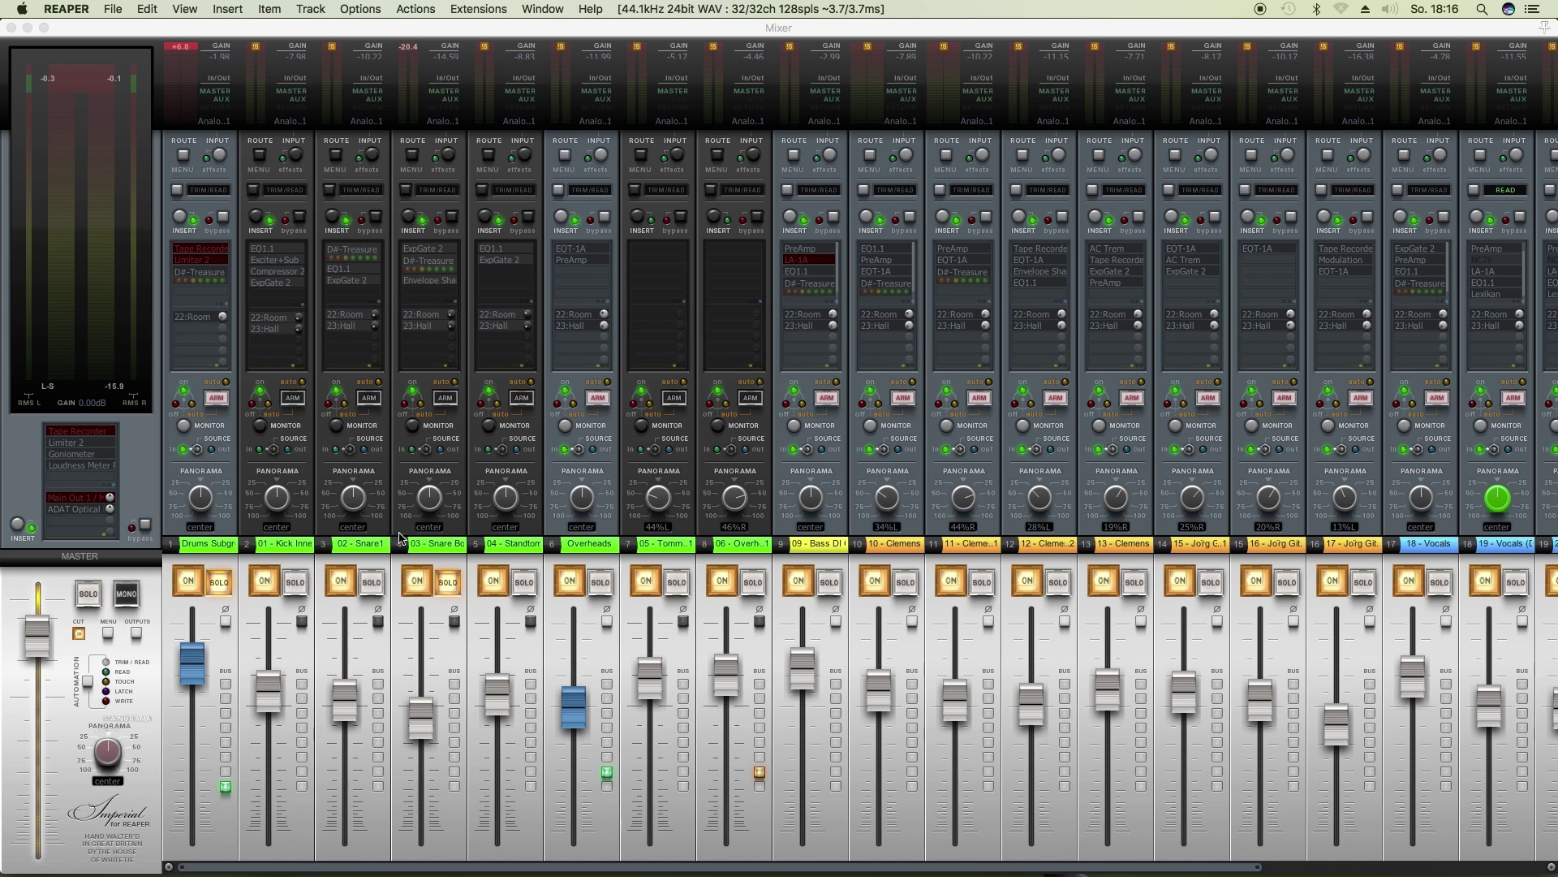
left_click(445, 583)
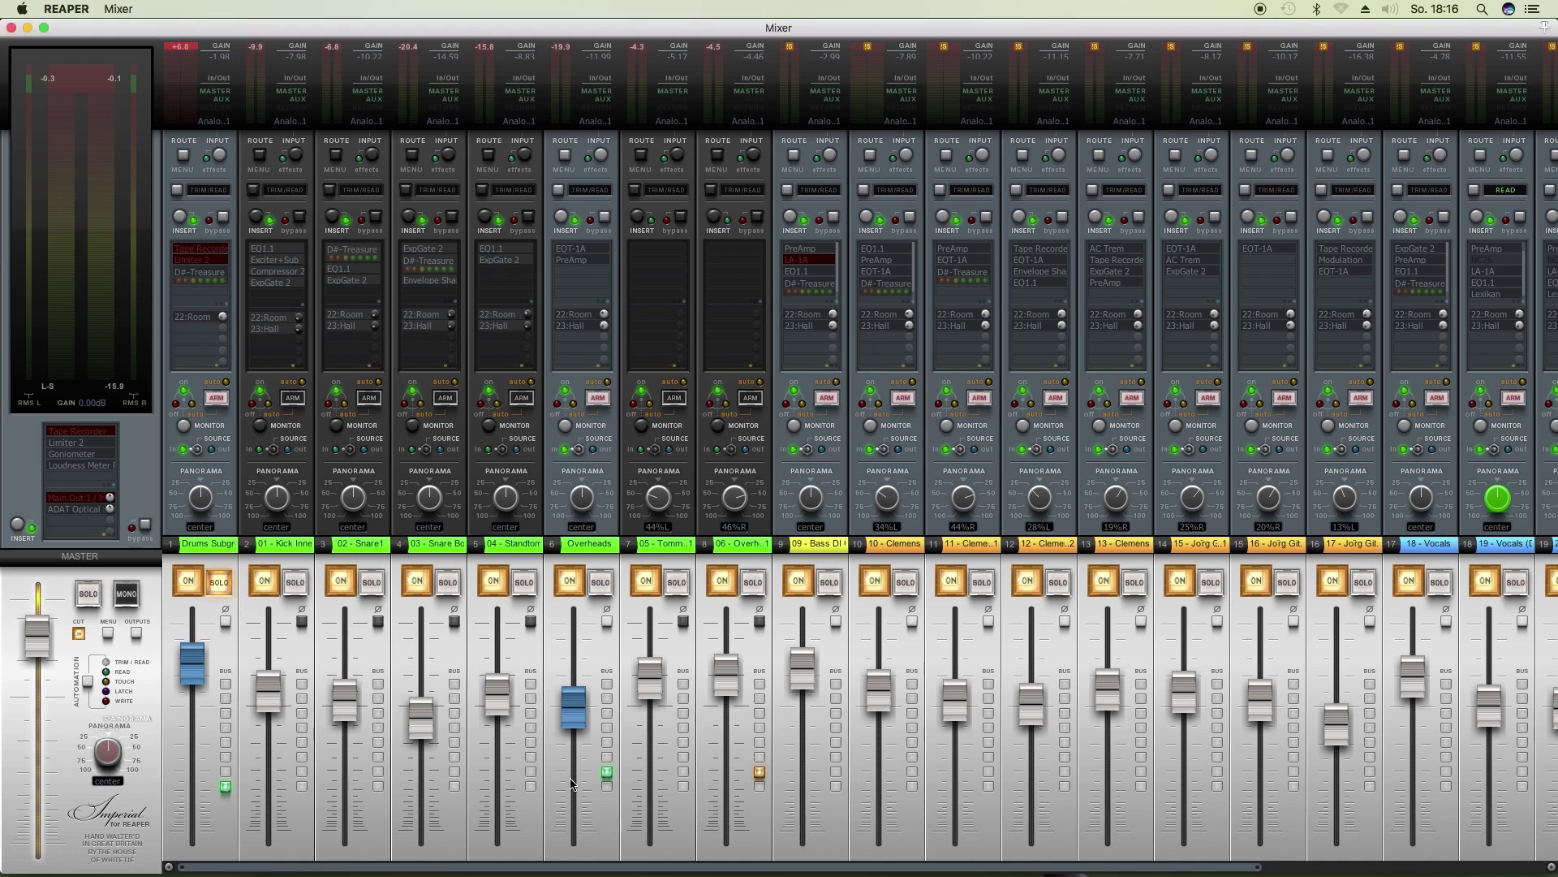
Unmute the Room return track and clear the drums subgroup's solo to play the full mix.
left_click_drag(725, 867, 1167, 845)
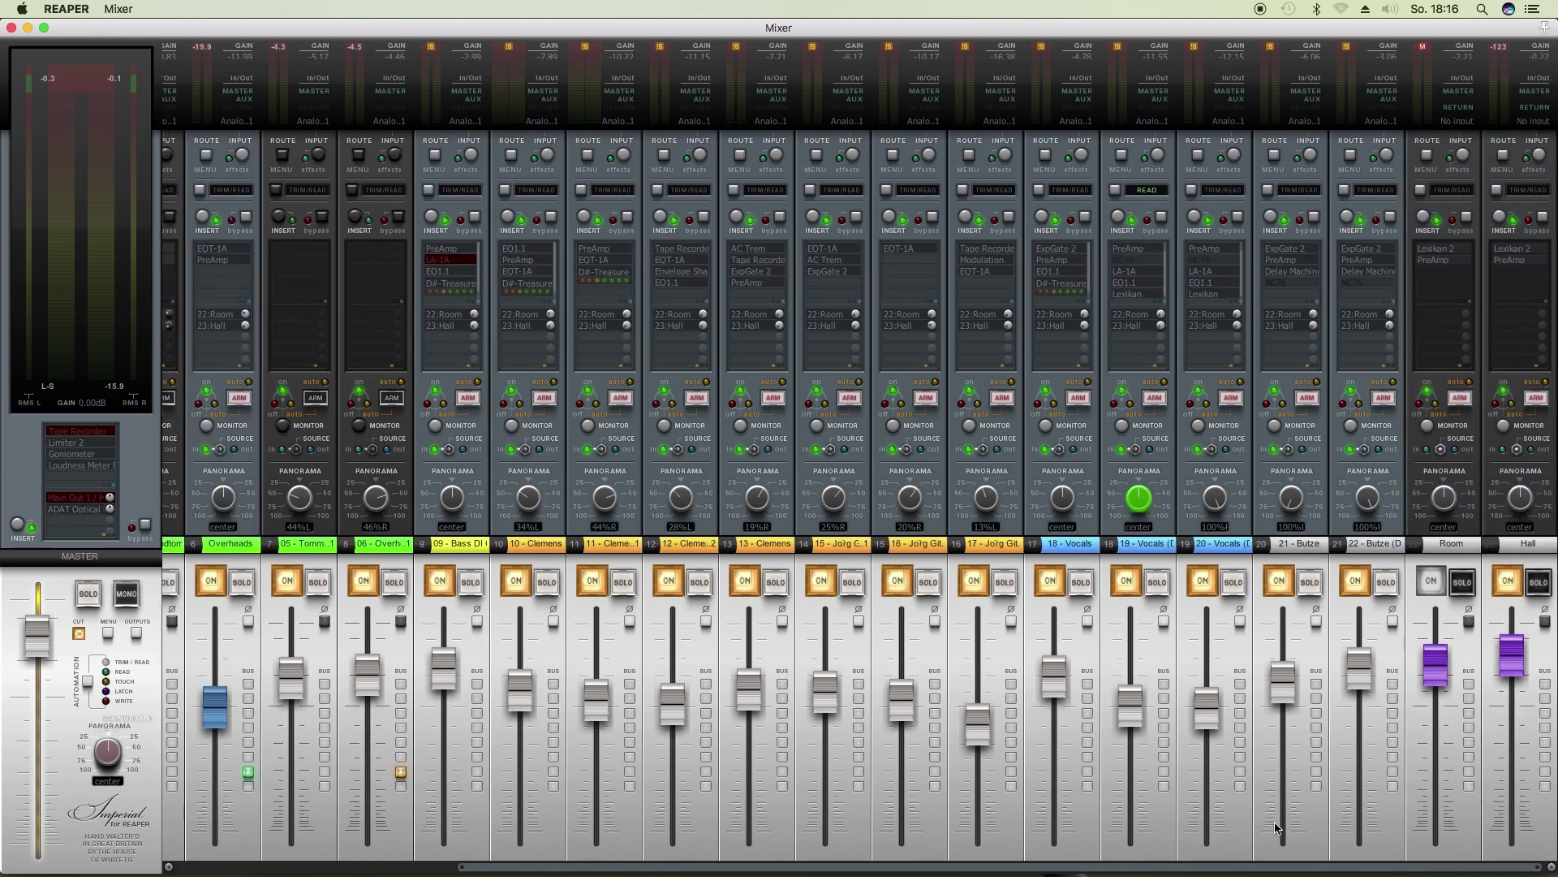
left_click(1420, 590)
left_click_drag(1405, 857, 742, 848)
key("space")
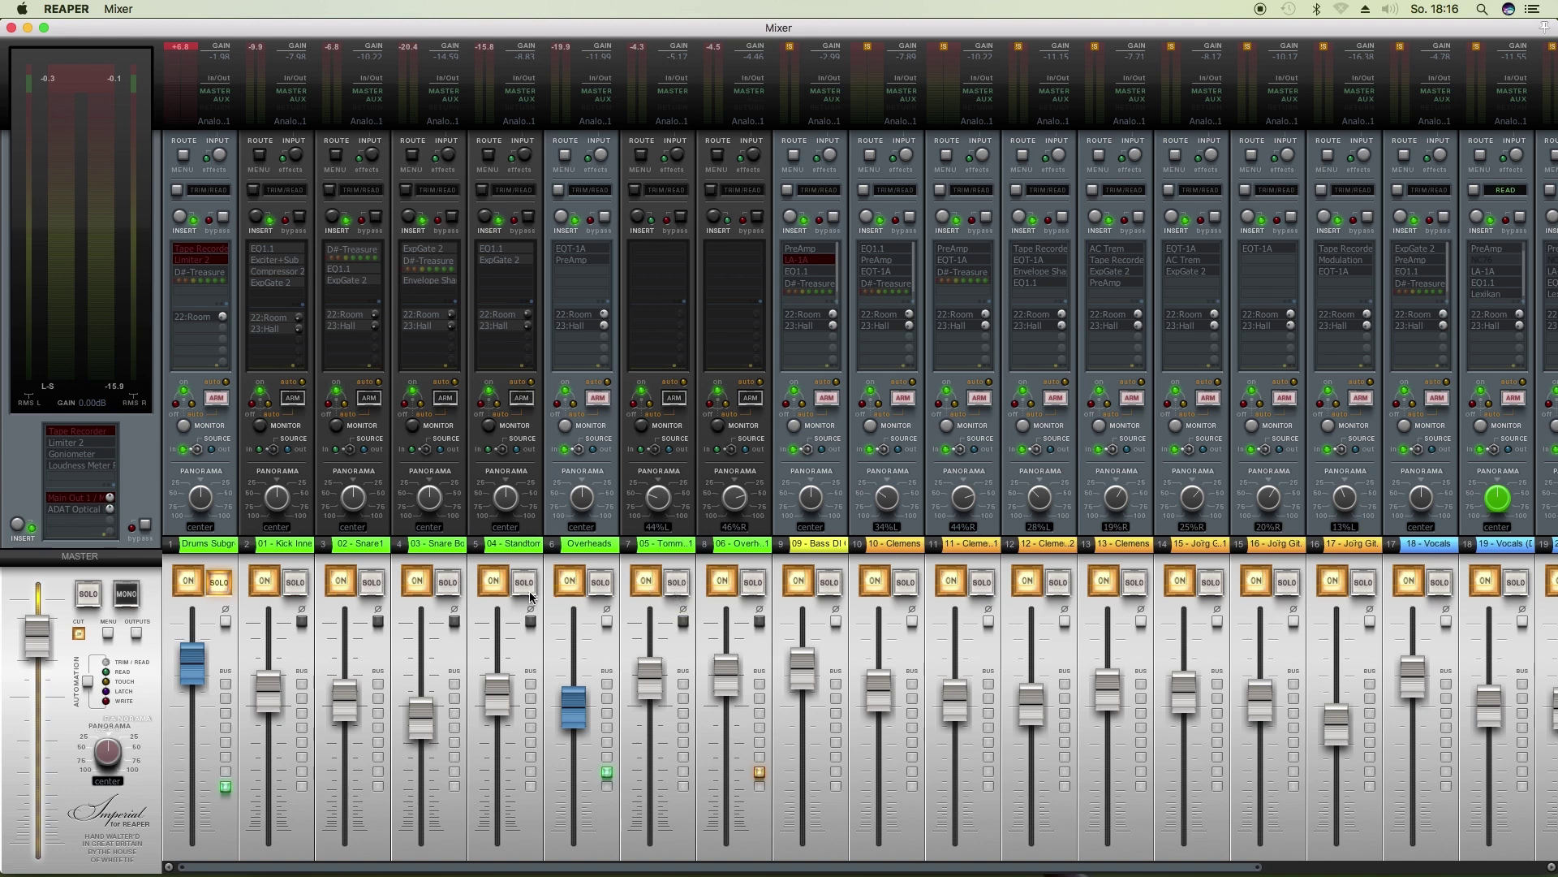
left_click(220, 586)
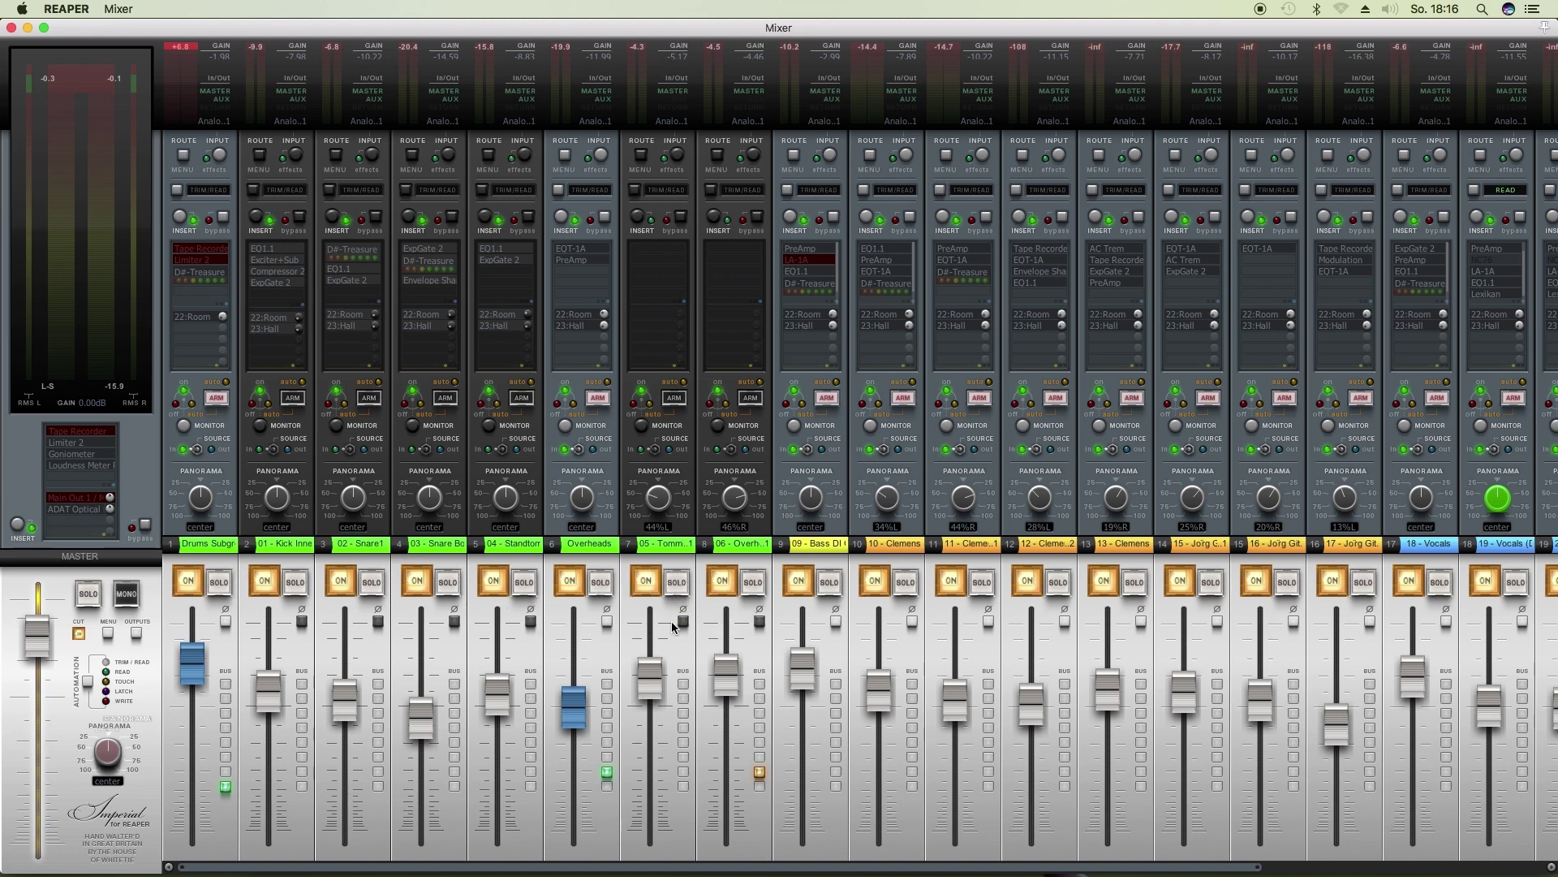
key("space")
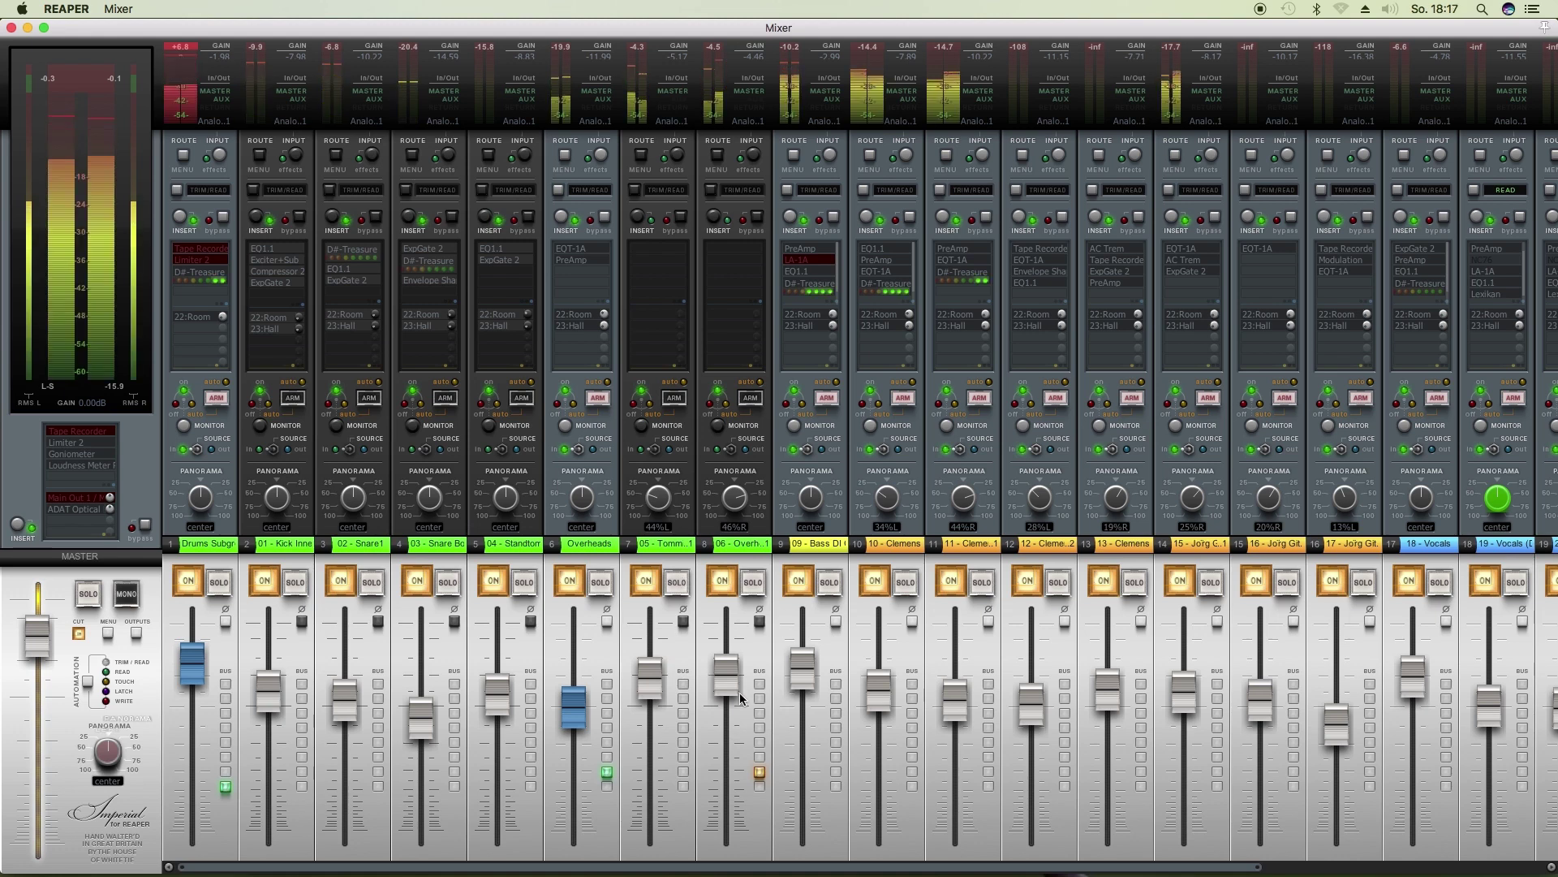
Solo the 18 - Vocals track and open its D#-Treasure compressor in the middle of the mixer.
left_click_drag(866, 867, 1035, 872)
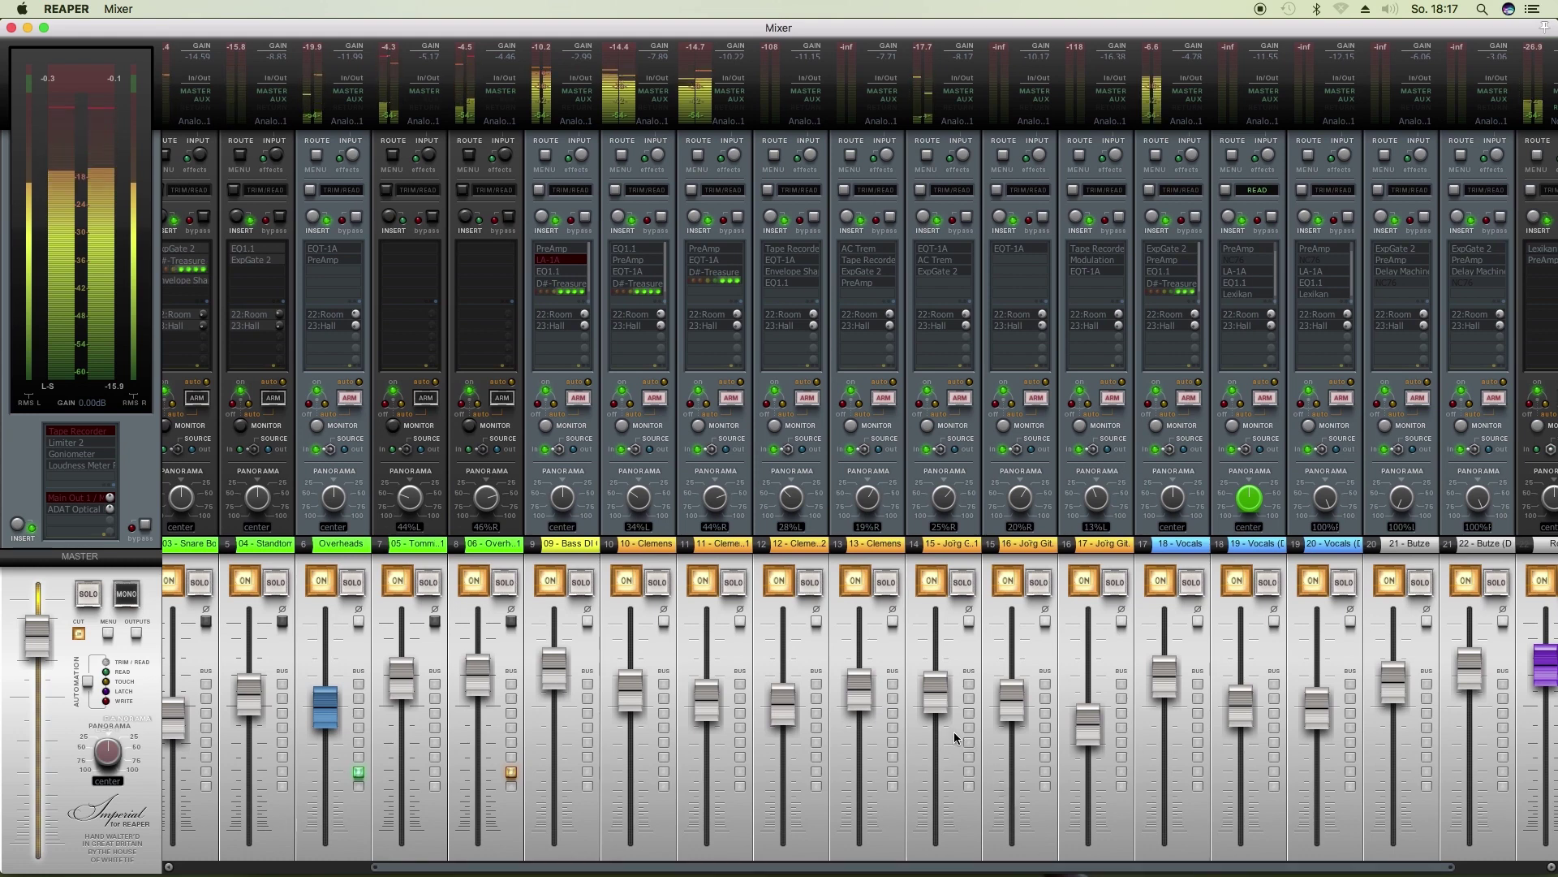
mouse_move(947, 731)
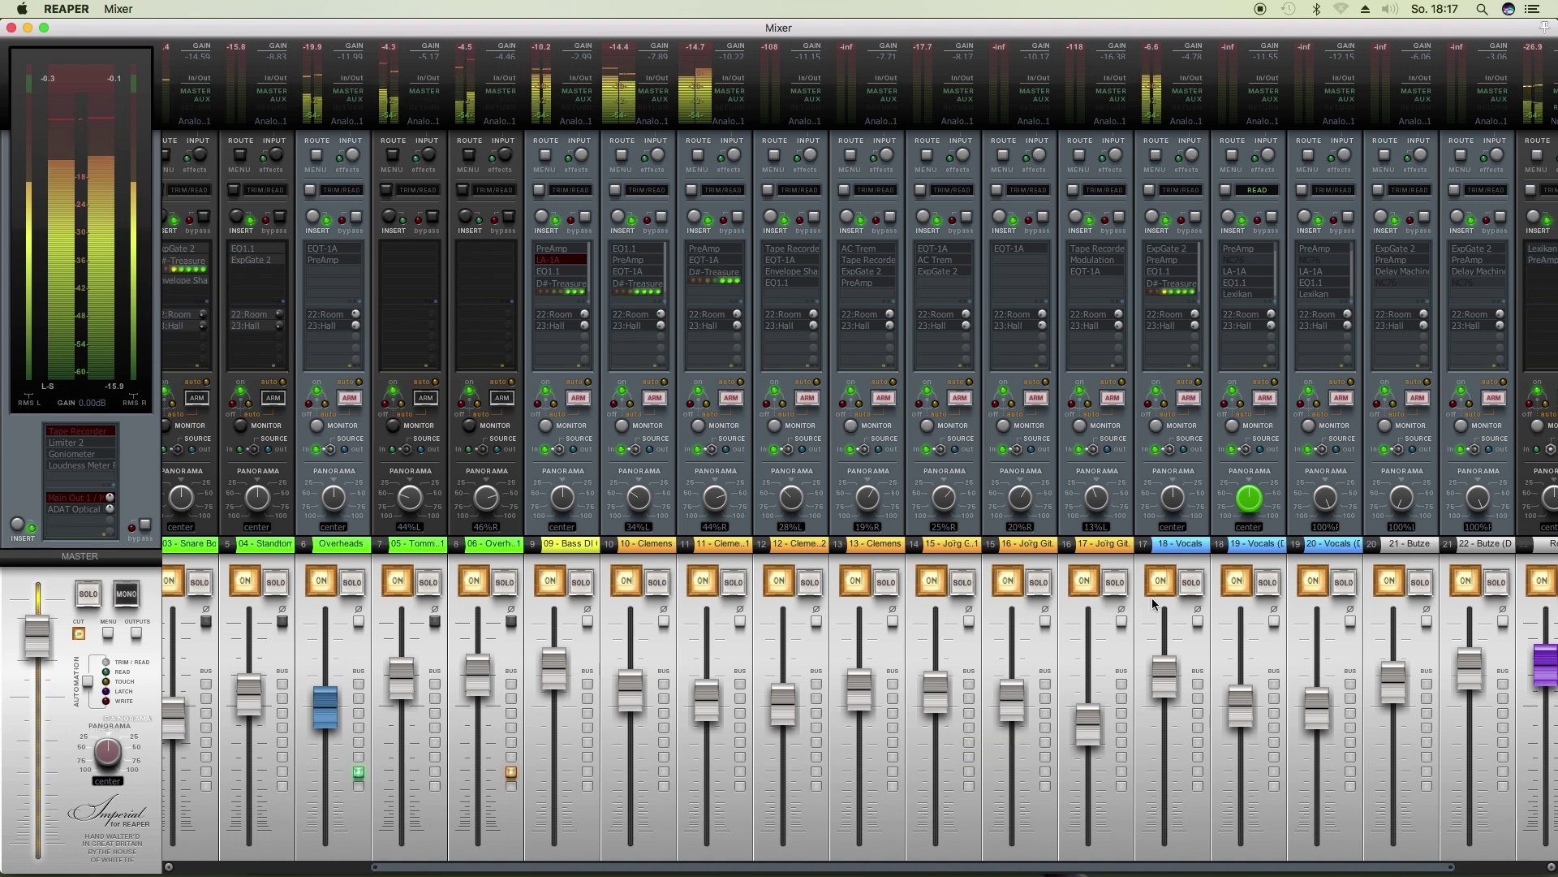
left_click(1192, 583)
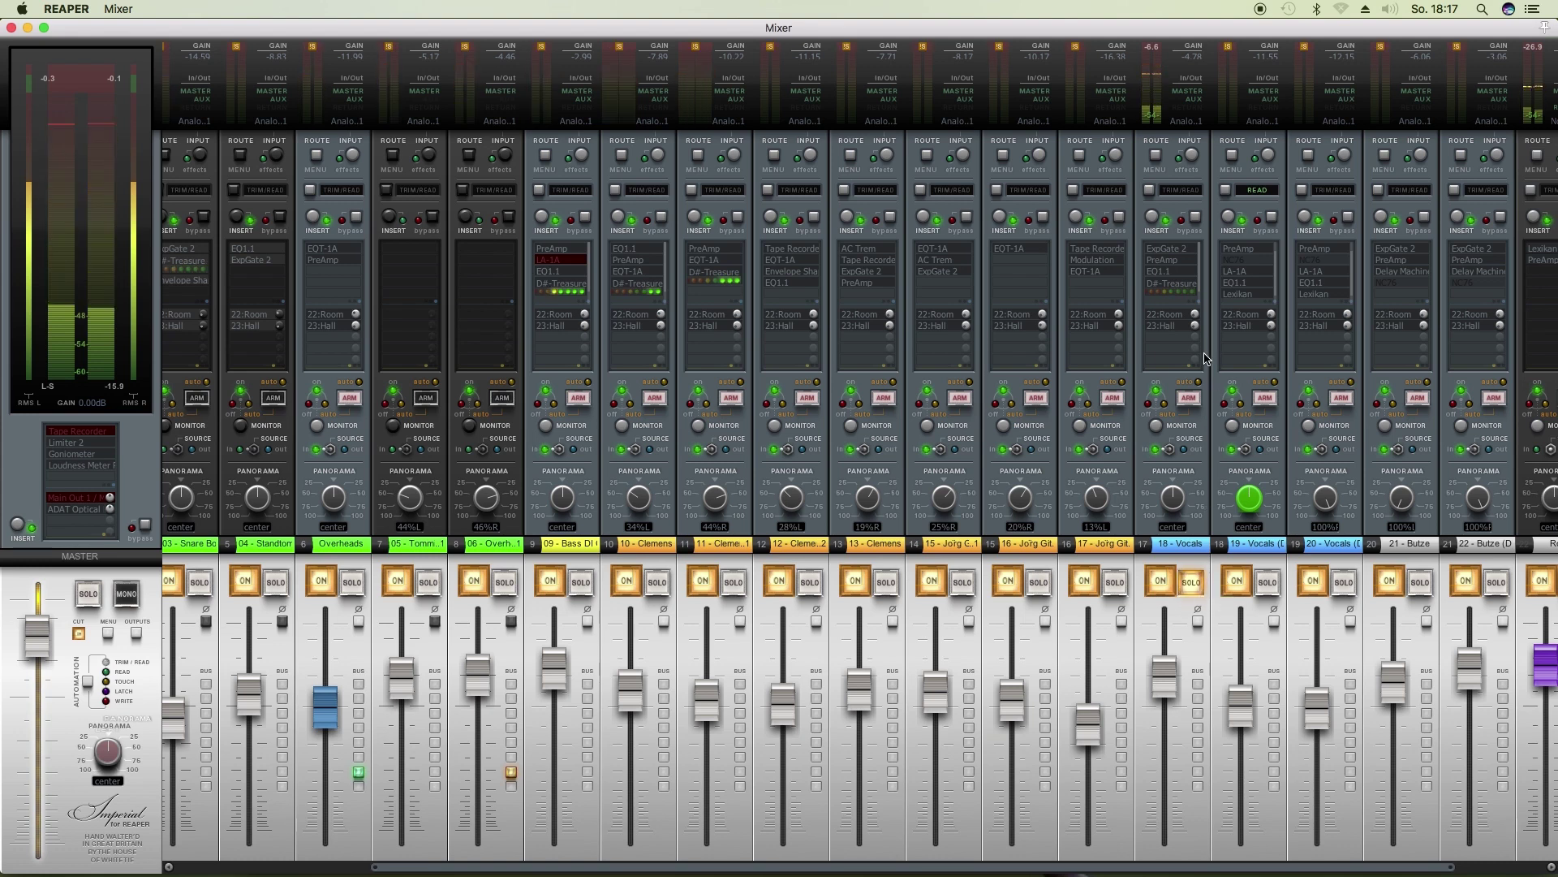
left_click(1172, 285)
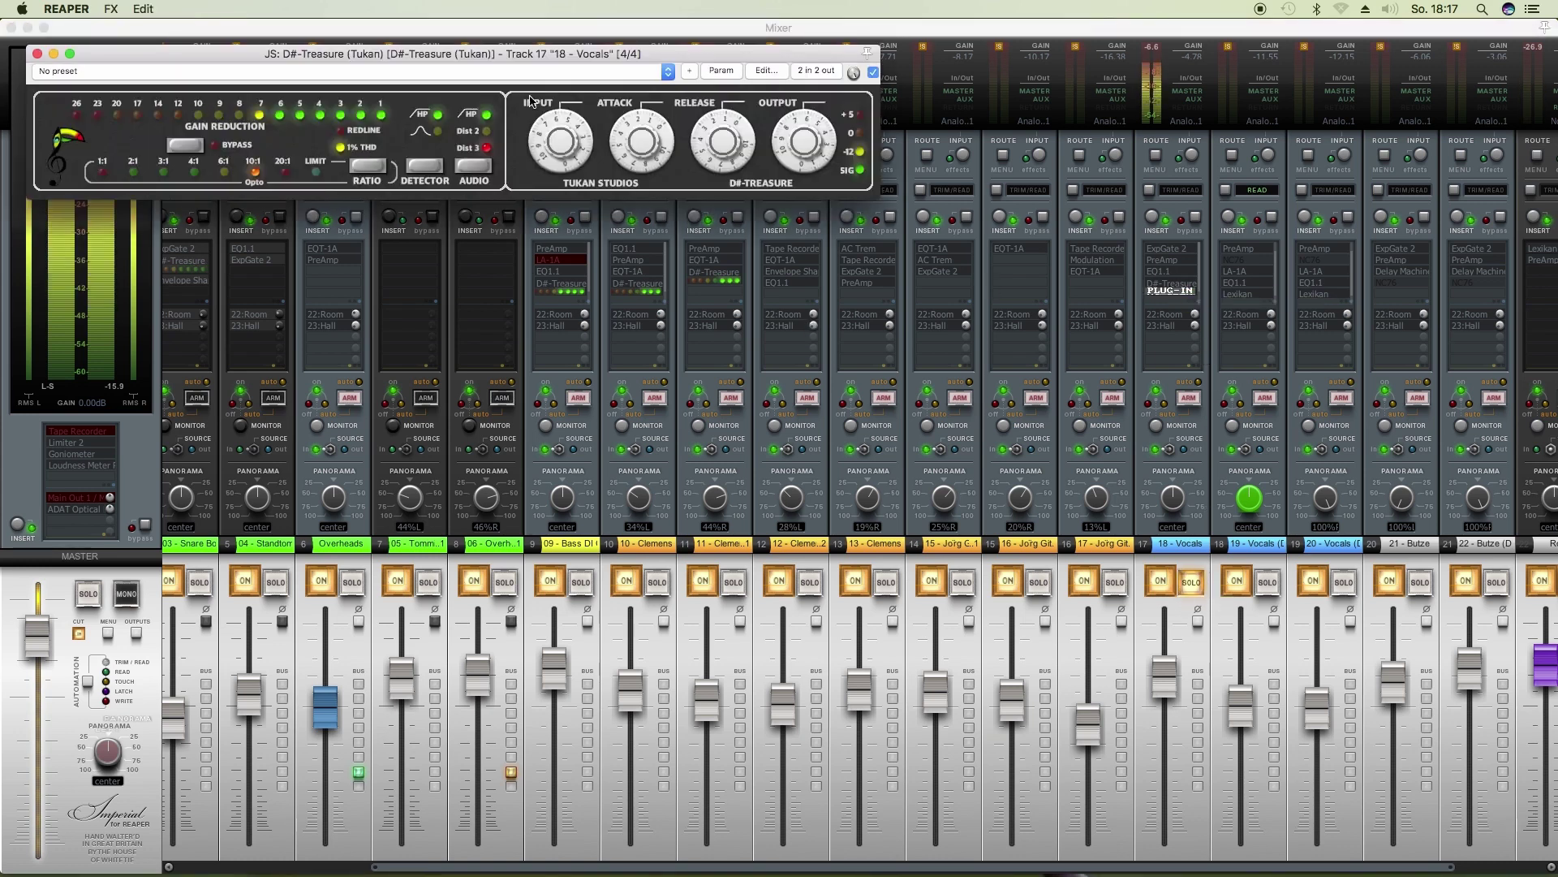
left_click_drag(356, 60, 596, 233)
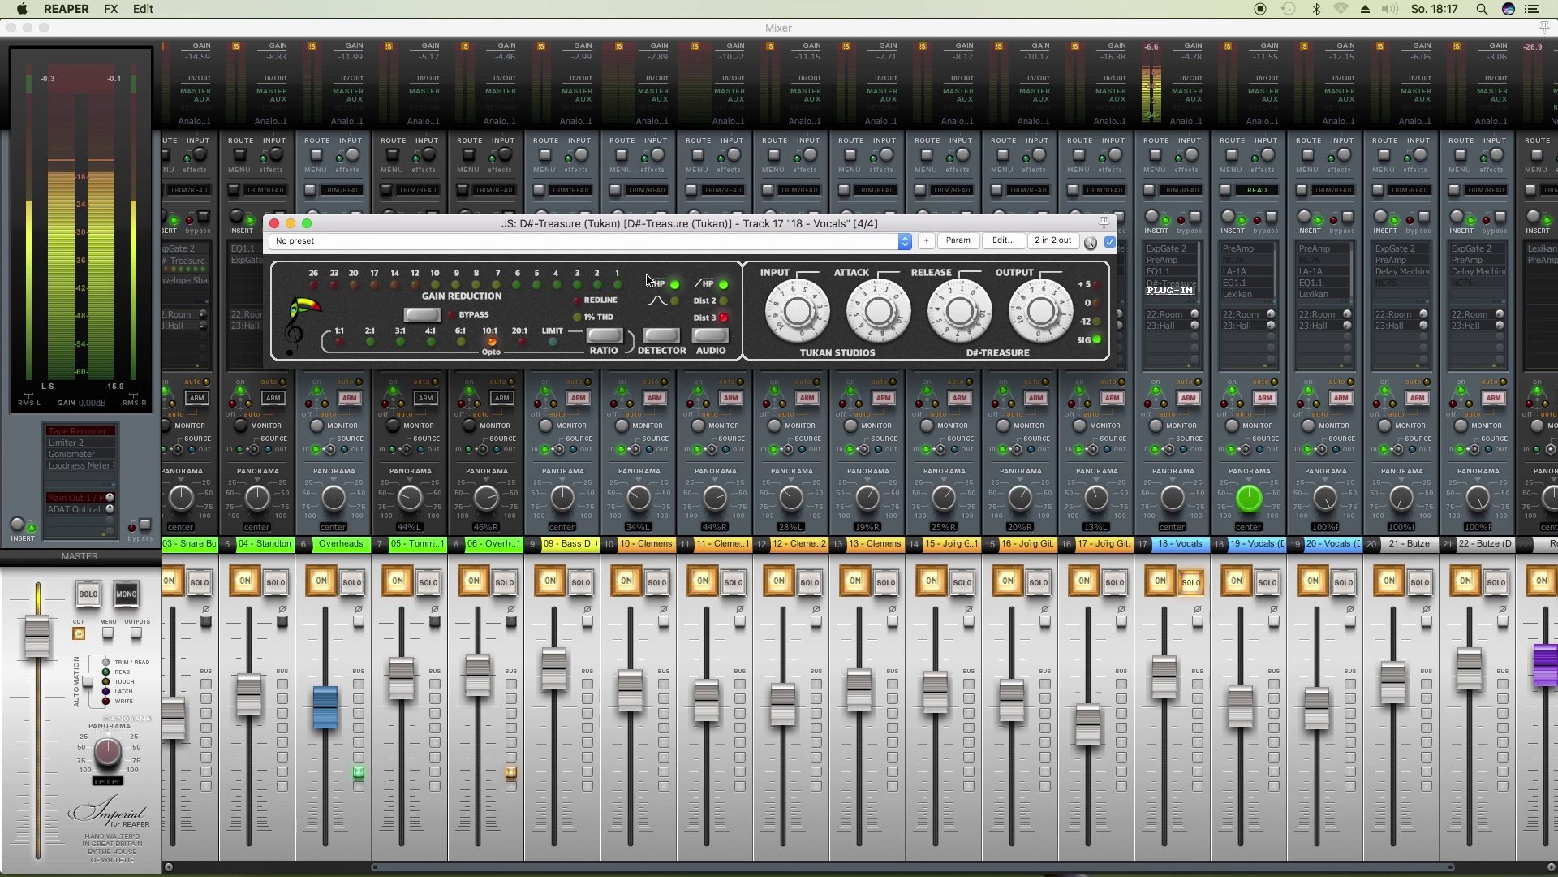
Audition the soloed vocals with the compressor bypassed and active, restarting playback with bypass off.
left_click(422, 322)
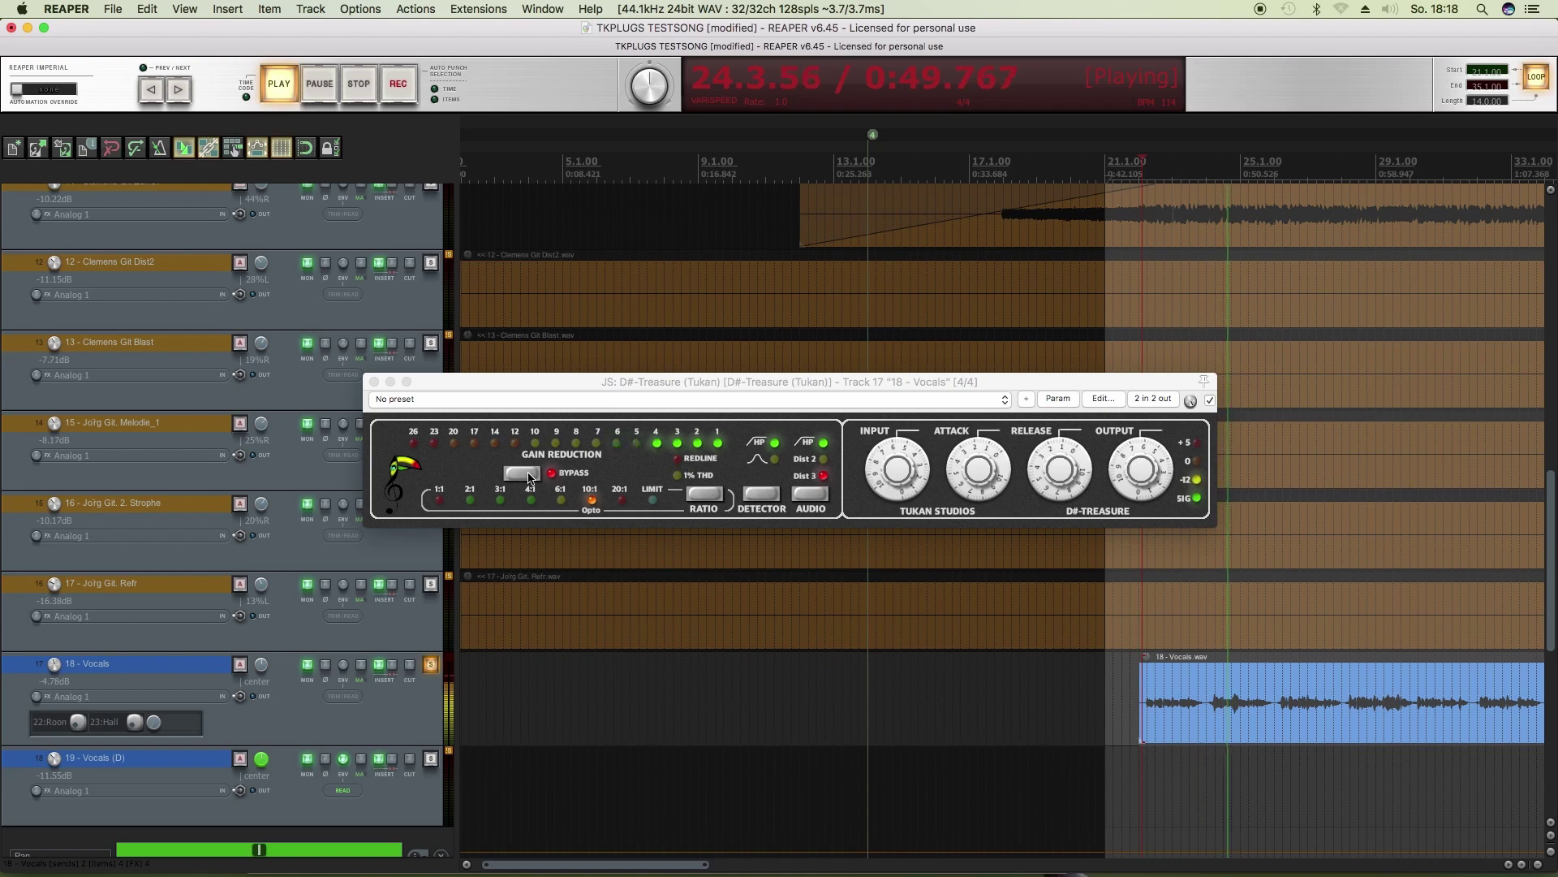
key("space")
left_click(555, 476)
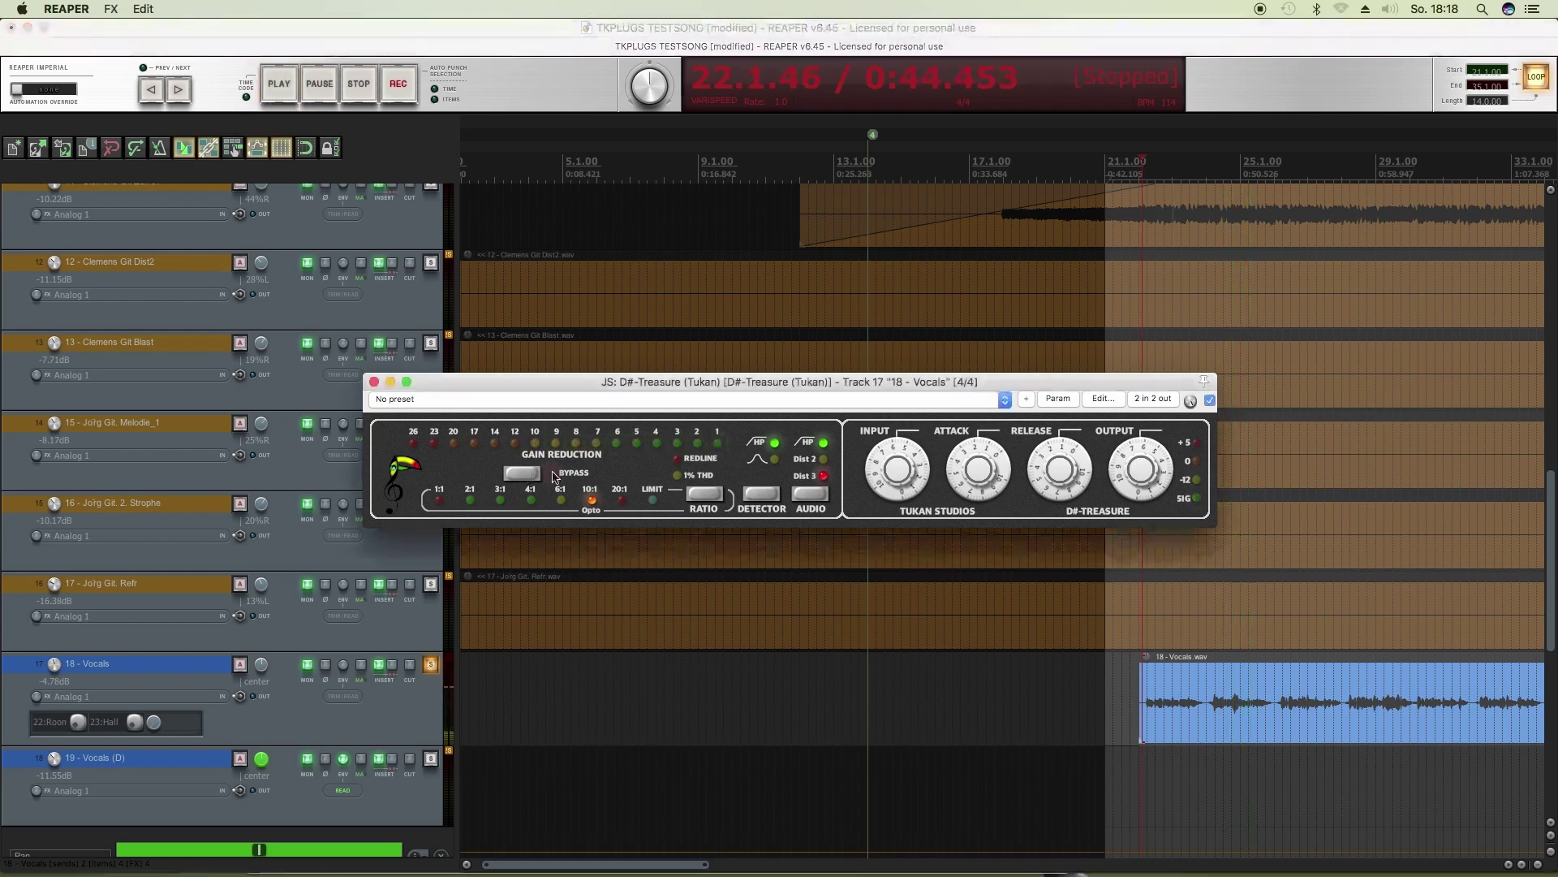
key("space")
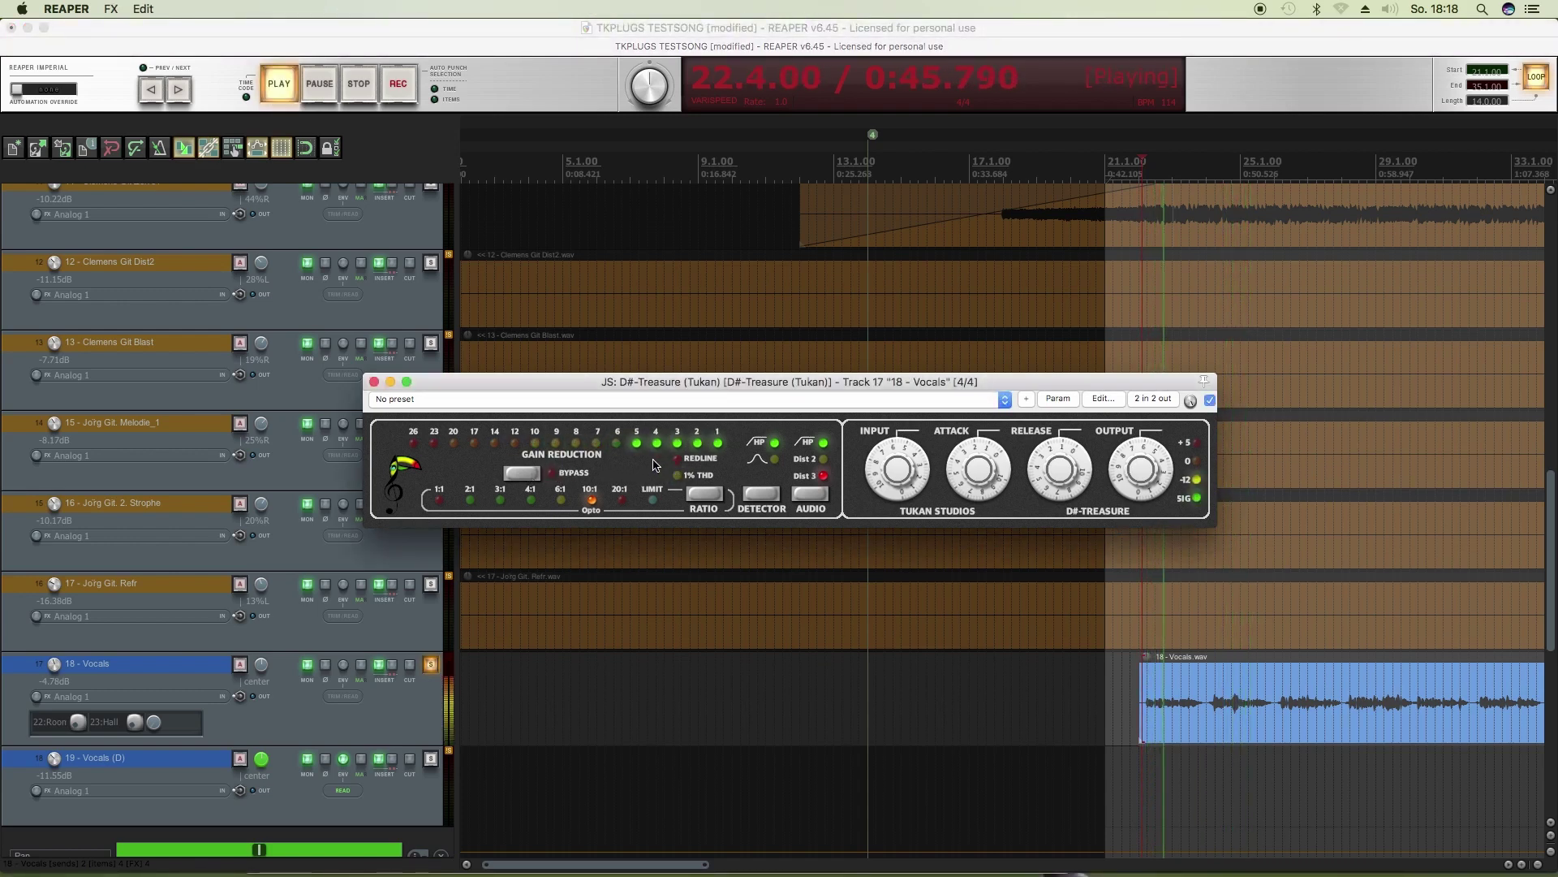